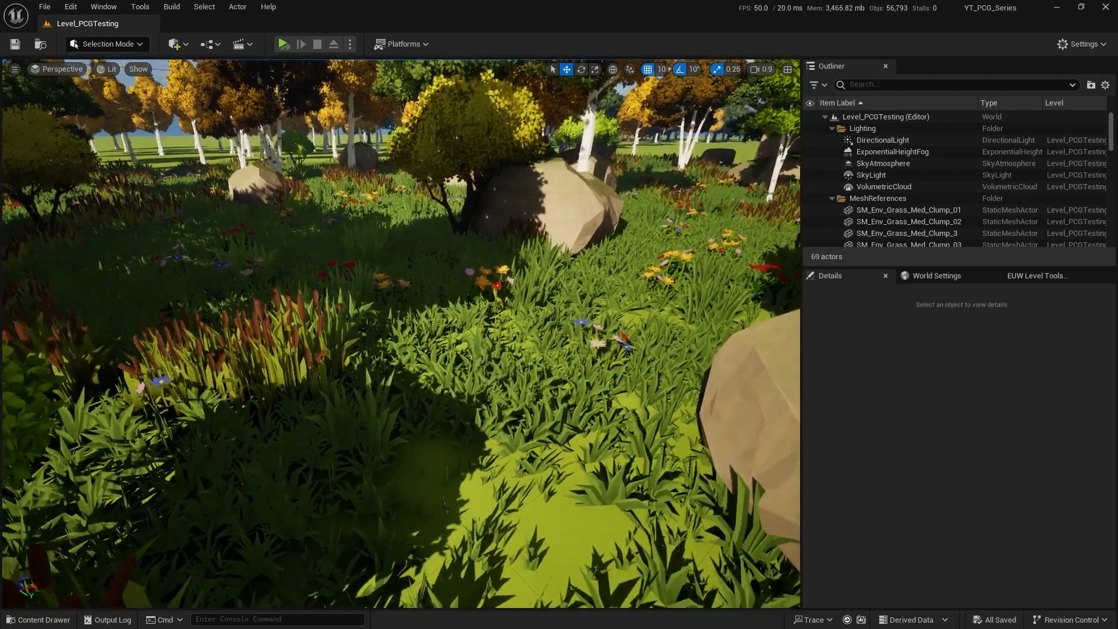
right_drag(402, 333, 343, 362)
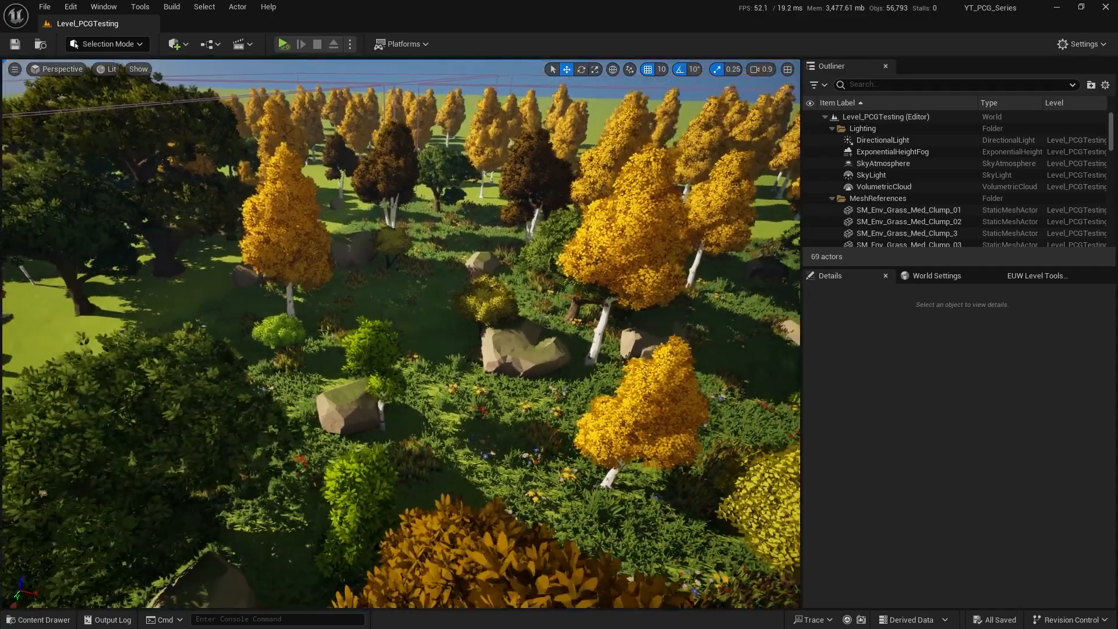
right_drag(402, 333, 466, 338)
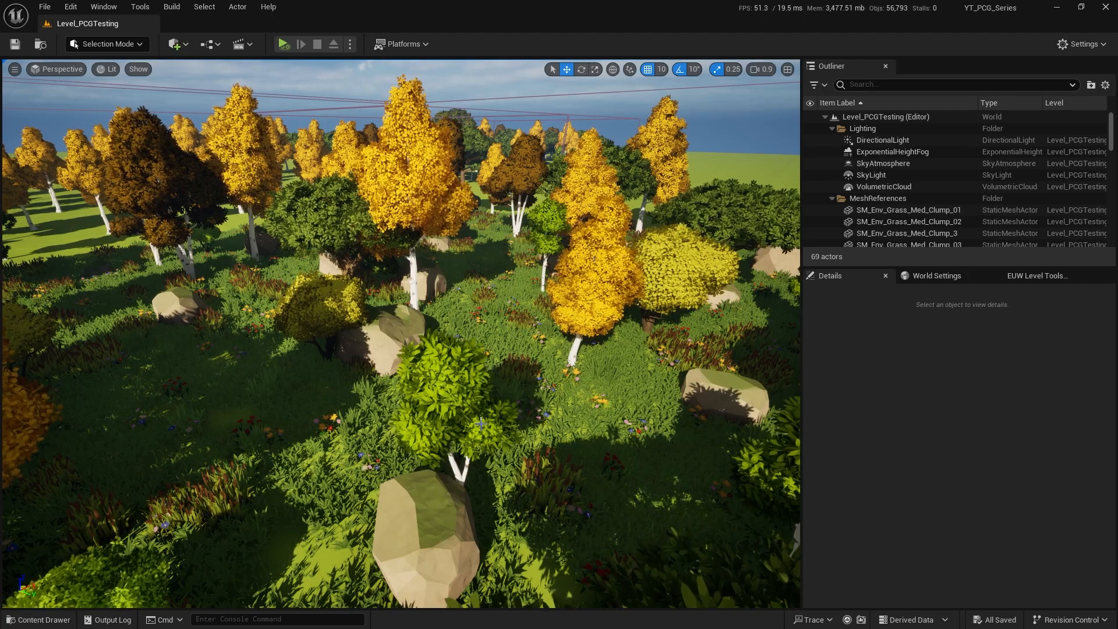
right_drag(559, 421, 543, 451)
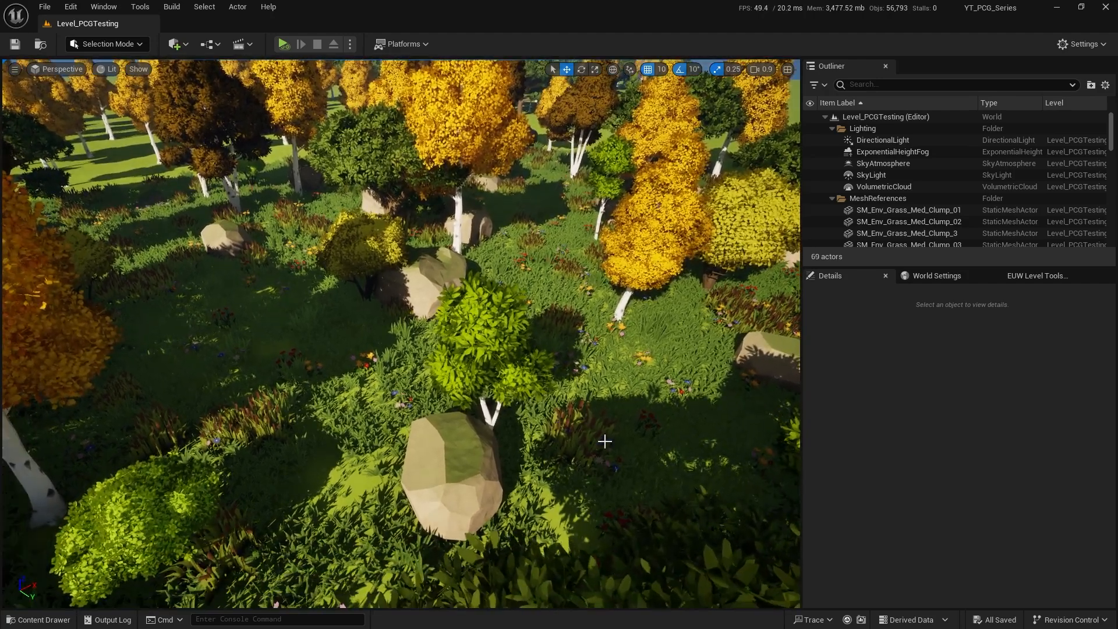
right_drag(609, 422, 609, 407)
right_drag(559, 433, 584, 418)
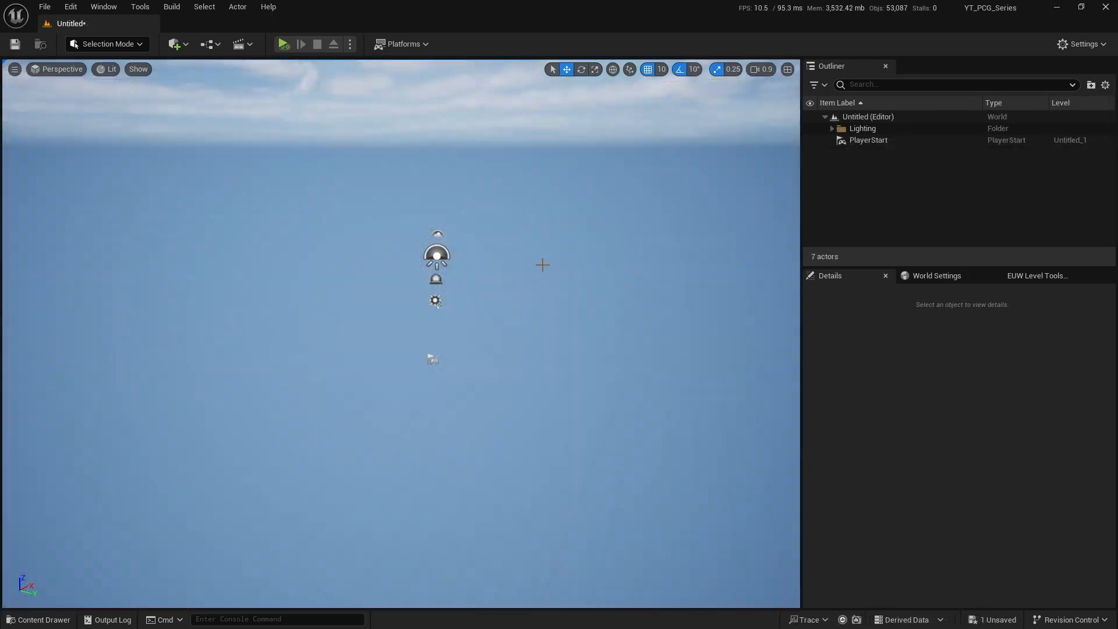
Open the plugin browser and look up the plugins matching "PCG" and "water".
click(70, 7)
click(128, 202)
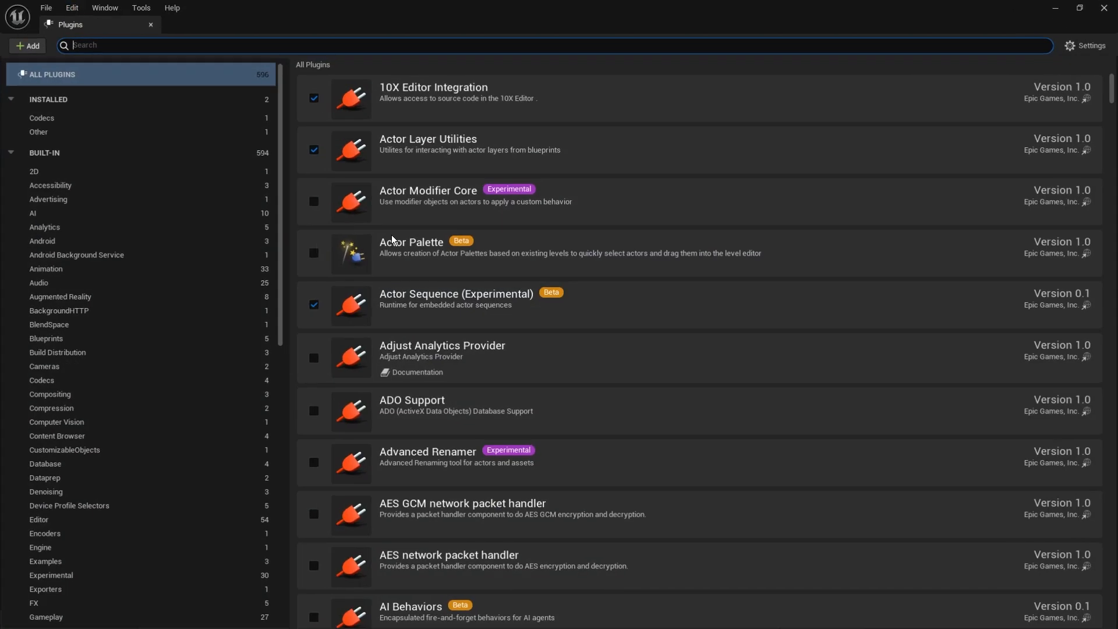
text(PCG)
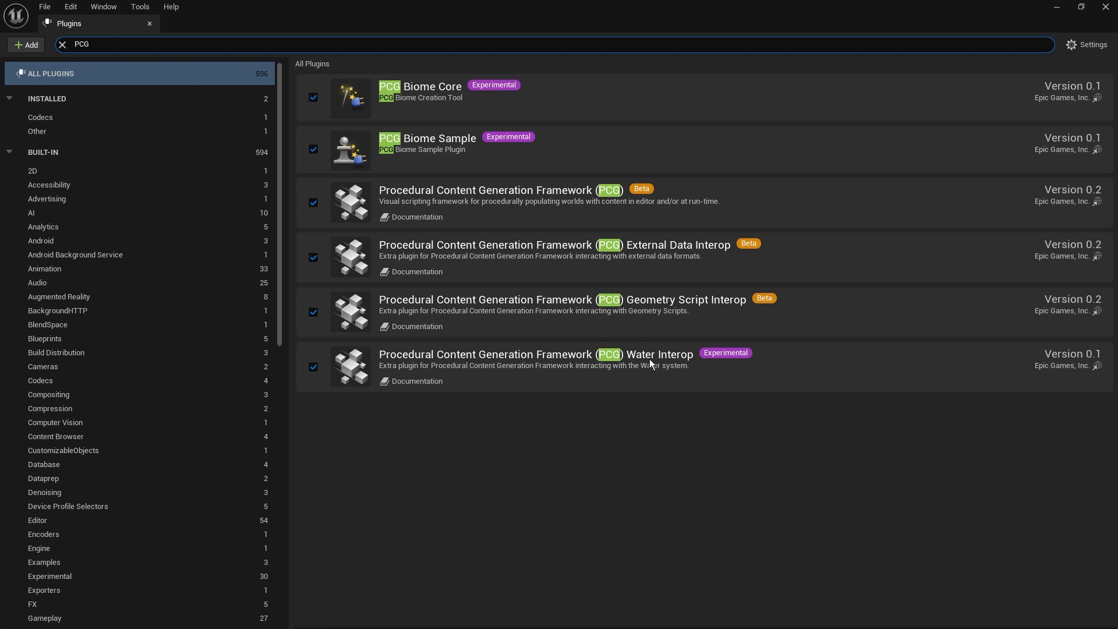
key(ctrl+a)
text(water)
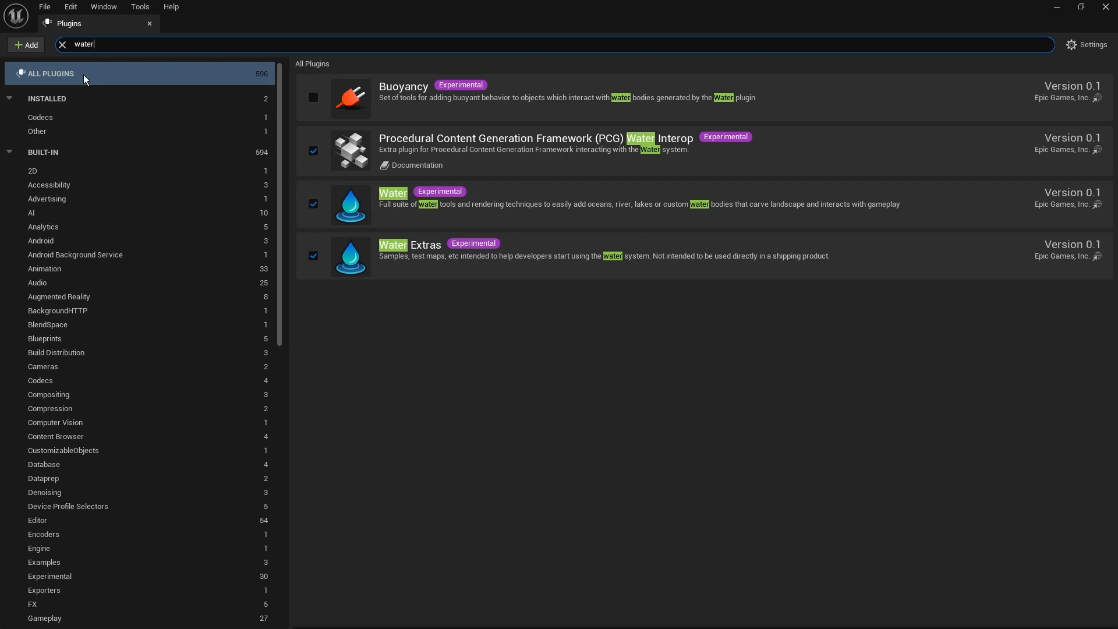
click(62, 45)
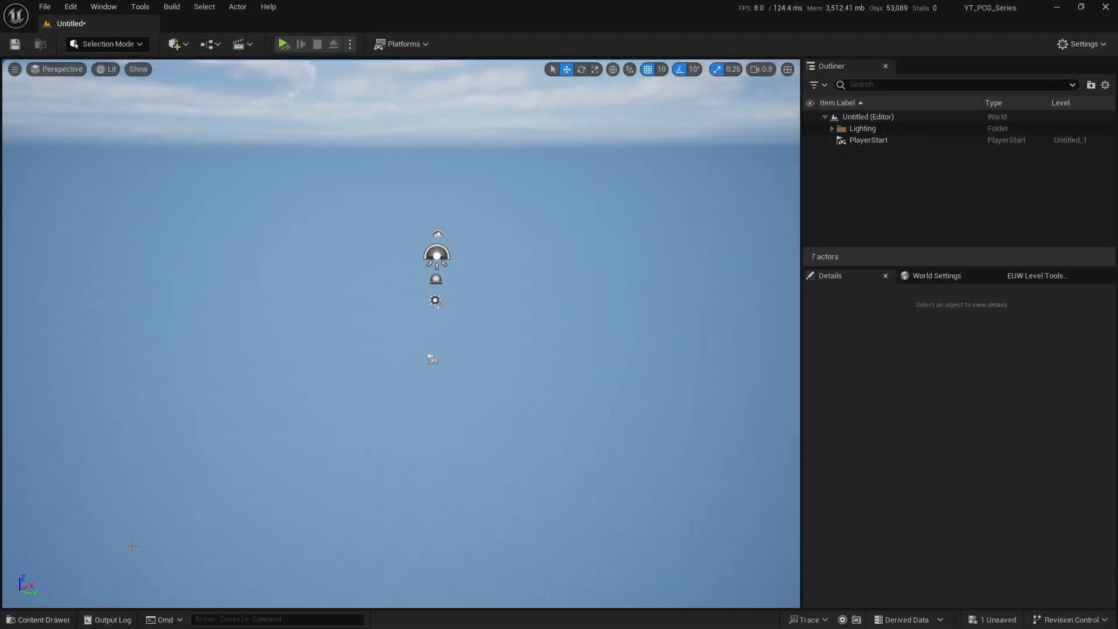
Create a PCG Graph asset named PCG_FirstDemo in the project's Content folder.
click(35, 619)
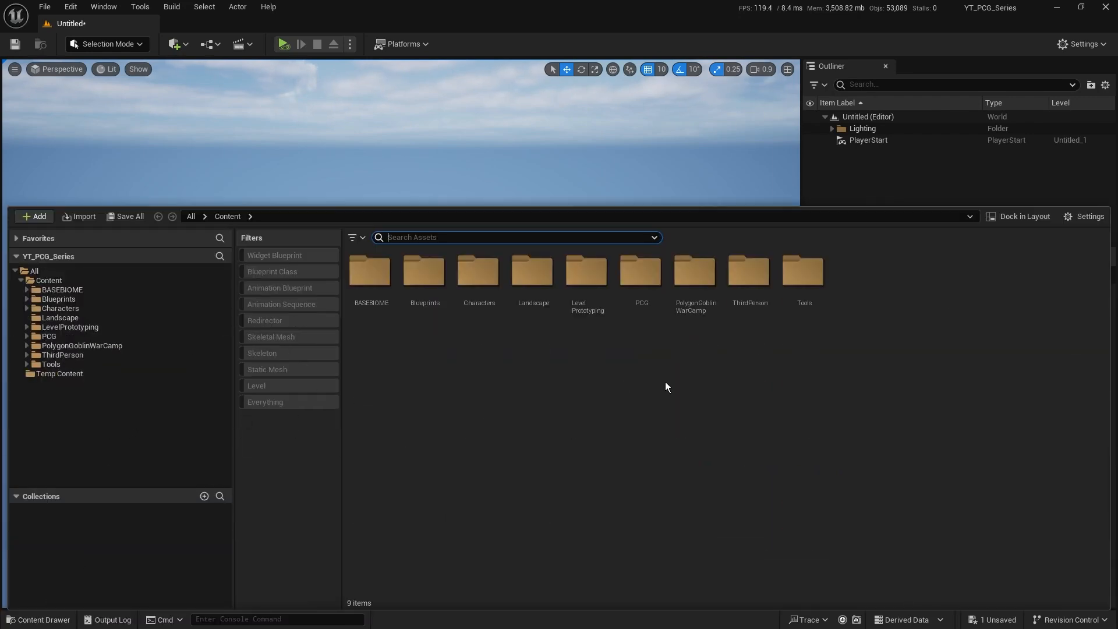
right_click(802, 352)
mouse_move(835, 555)
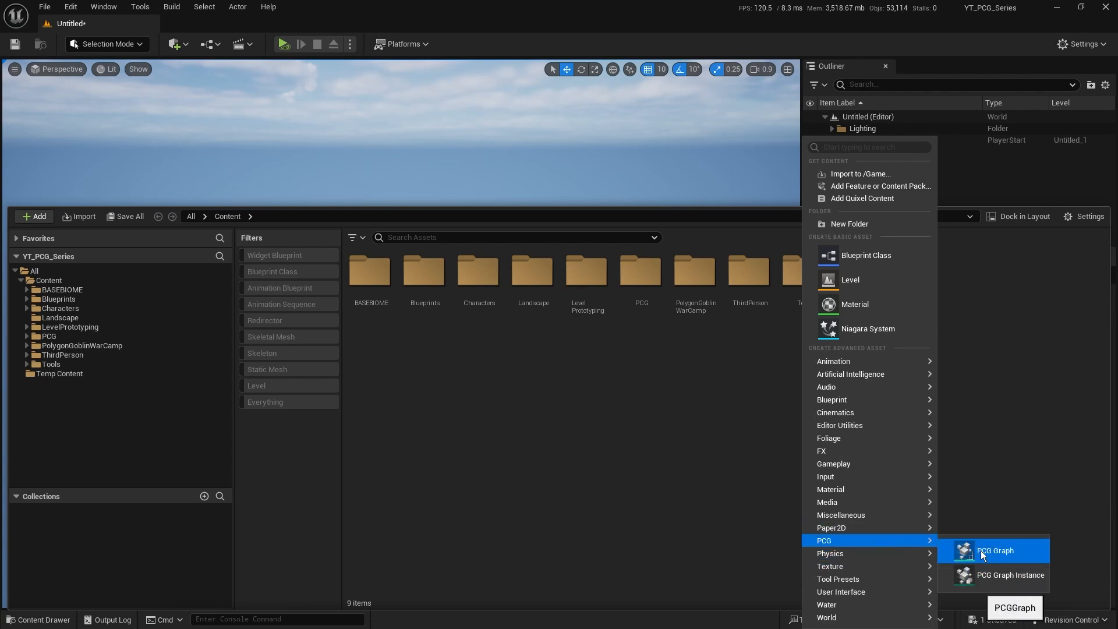
click(1011, 552)
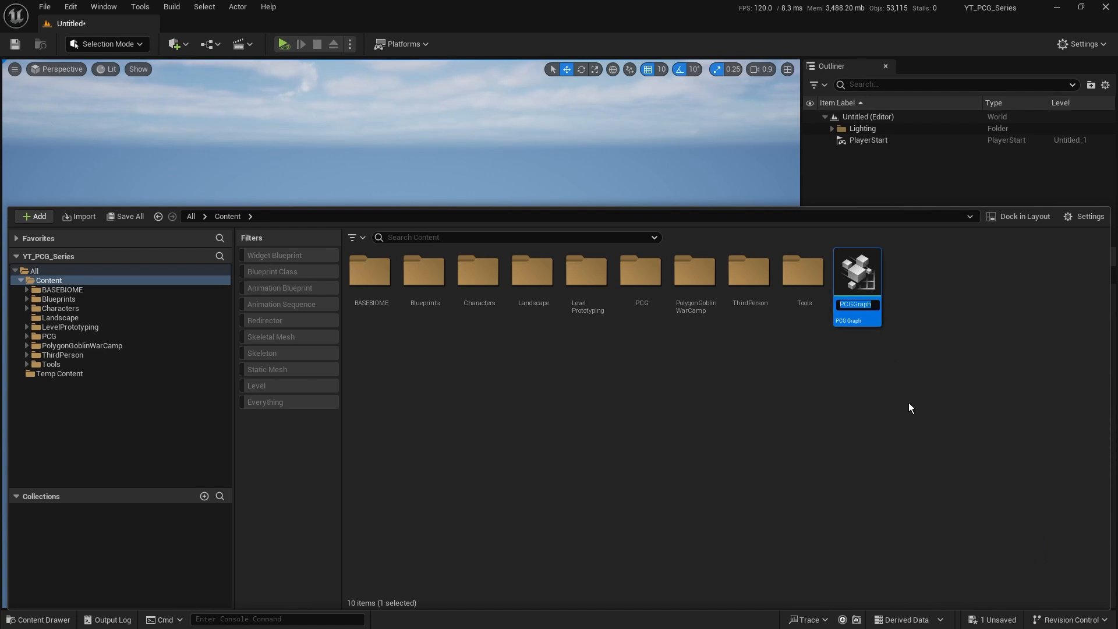
text(PCG_)
text(Fi)
text(rstDemo)
key(Return)
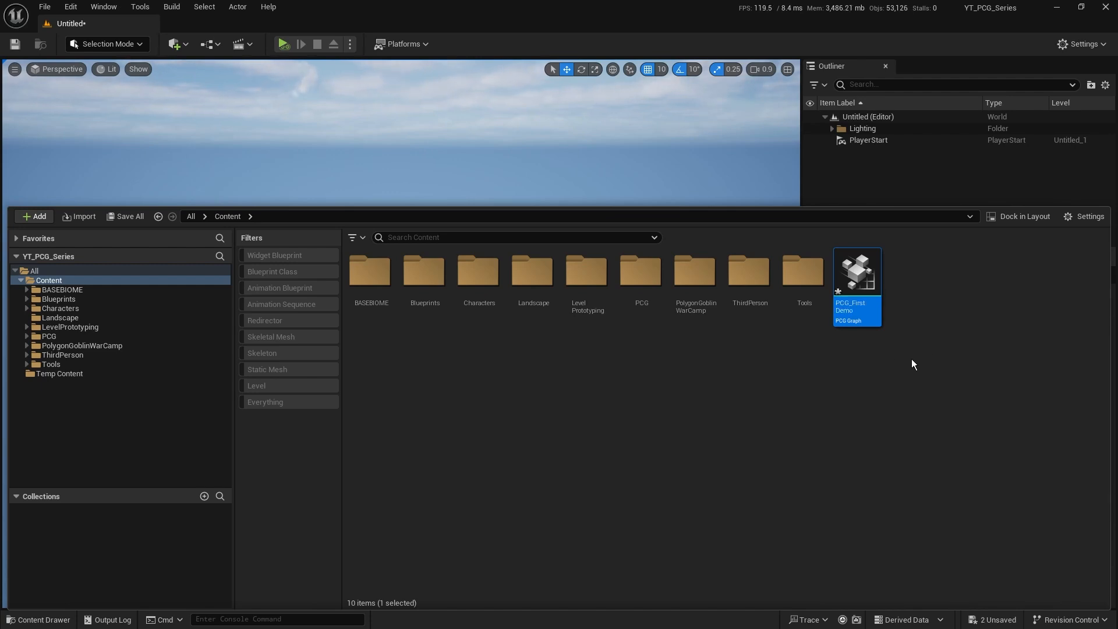
Open the PCG_FirstDemo graph, widen its node palette and narrow the settings area to enlarge the graph canvas.
double_click(859, 268)
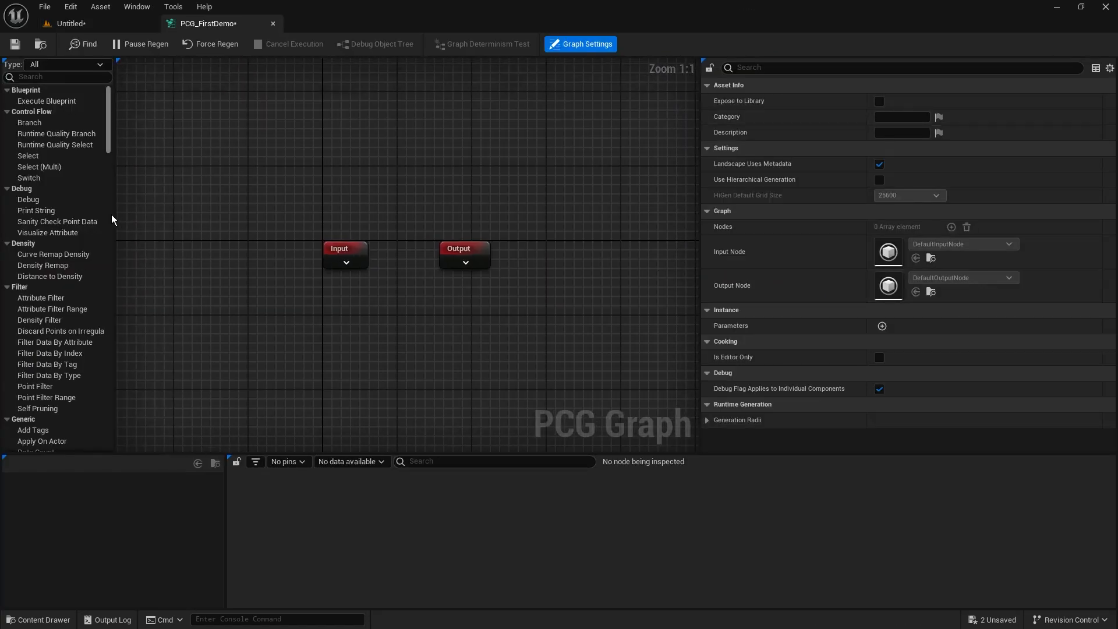
drag(113, 217, 153, 218)
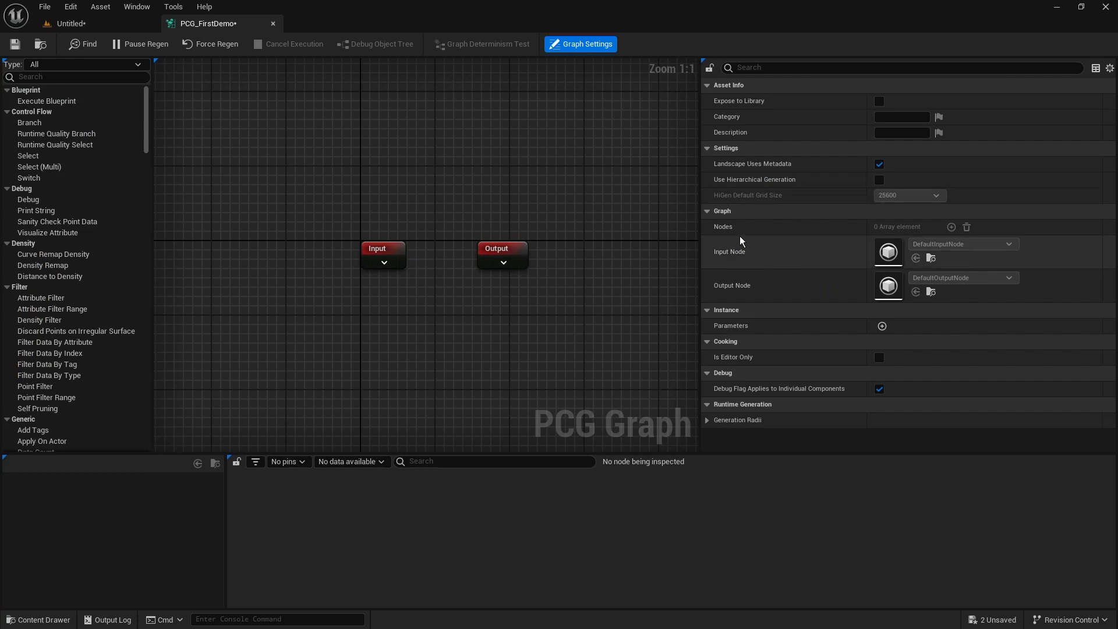
drag(702, 231, 821, 231)
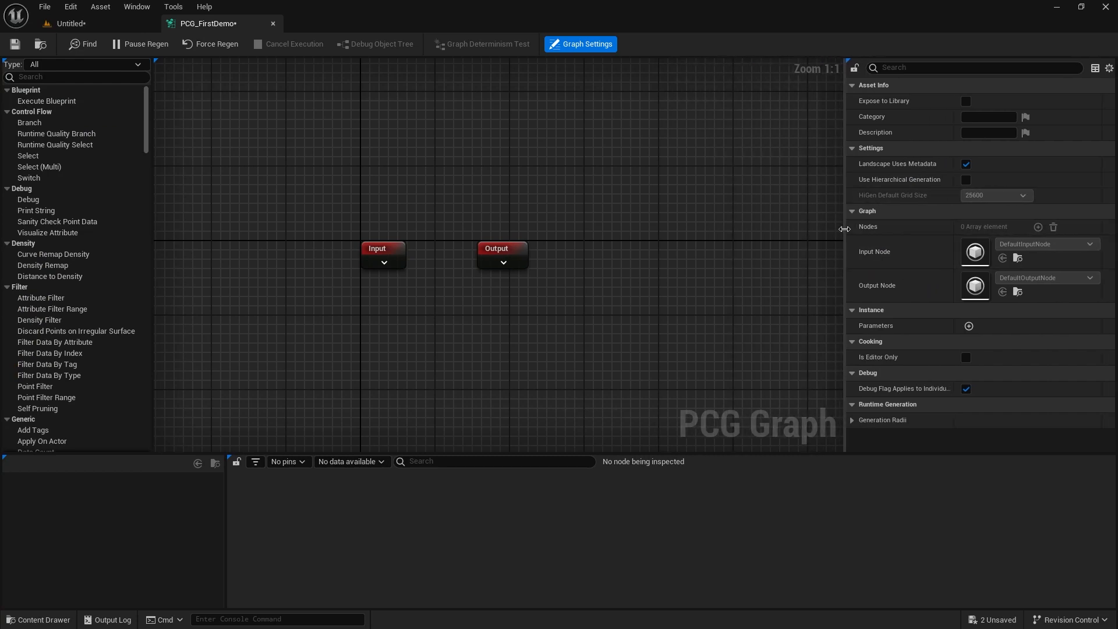
scroll(498, 217, down, 1)
scroll(499, 218, down, 2)
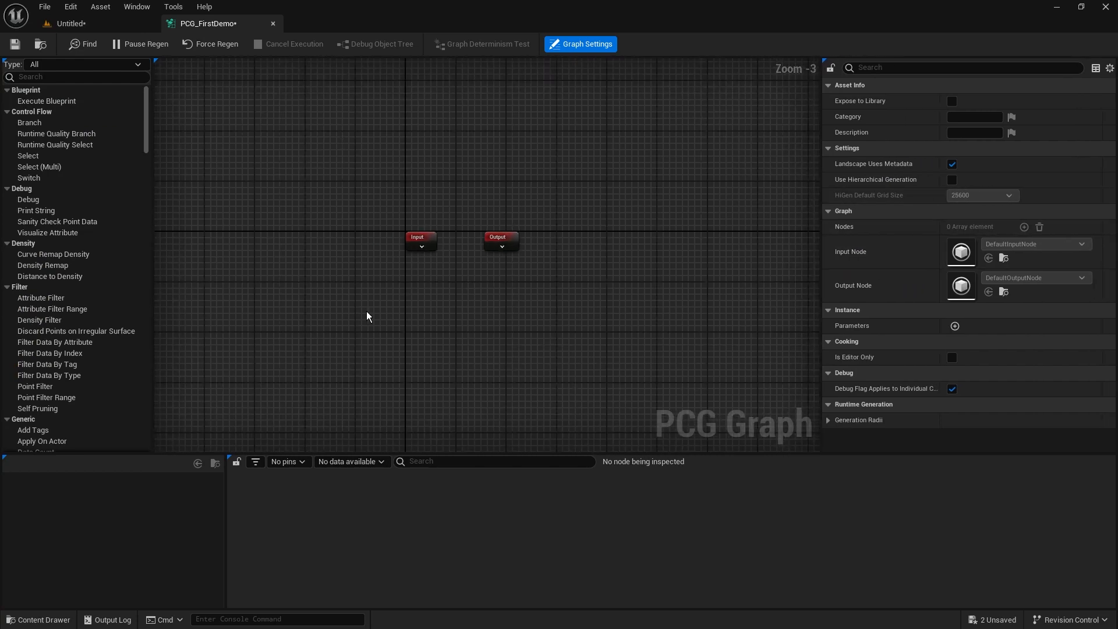
scroll(577, 315, up, 3)
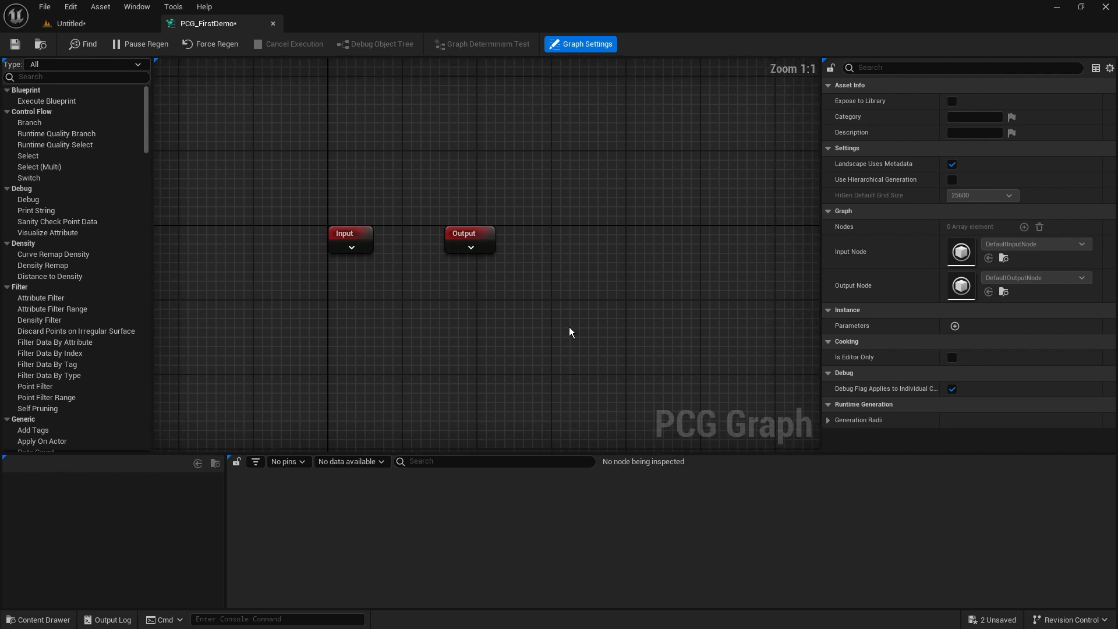
right_drag(390, 287, 437, 262)
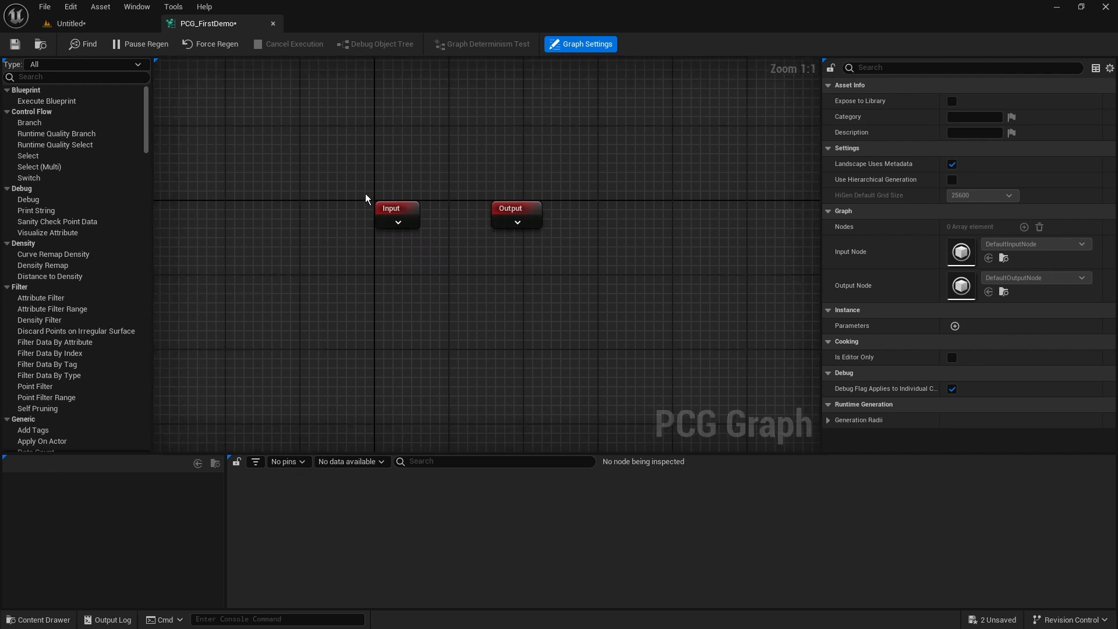
Examine the graph's default Input and Output nodes and the empty canvas below them.
click(395, 210)
click(511, 209)
right_drag(556, 299, 644, 274)
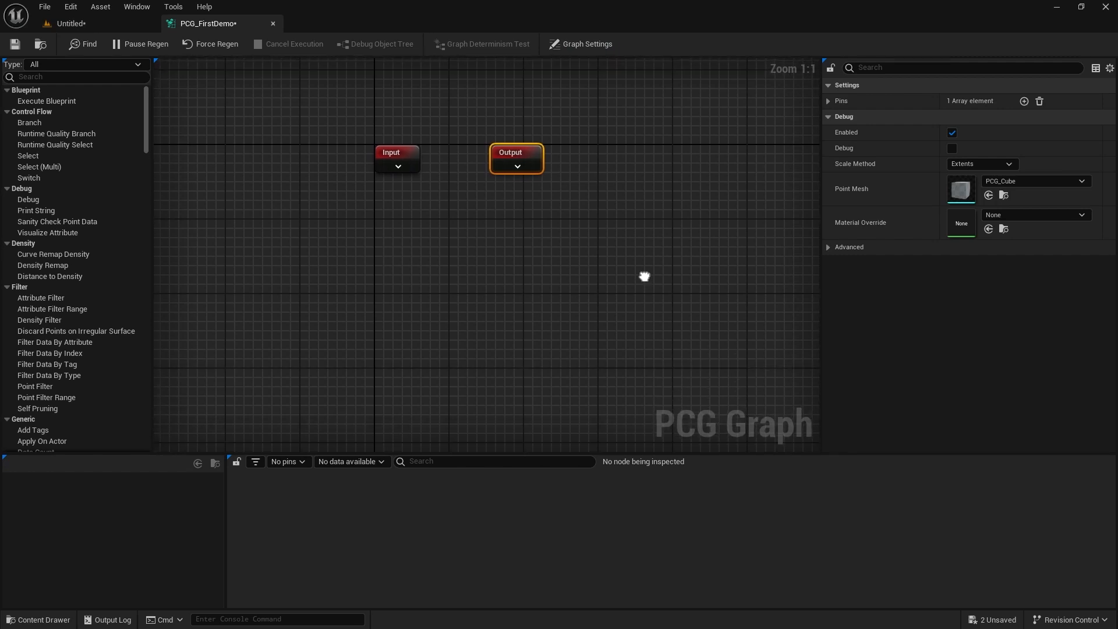
drag(643, 259, 356, 137)
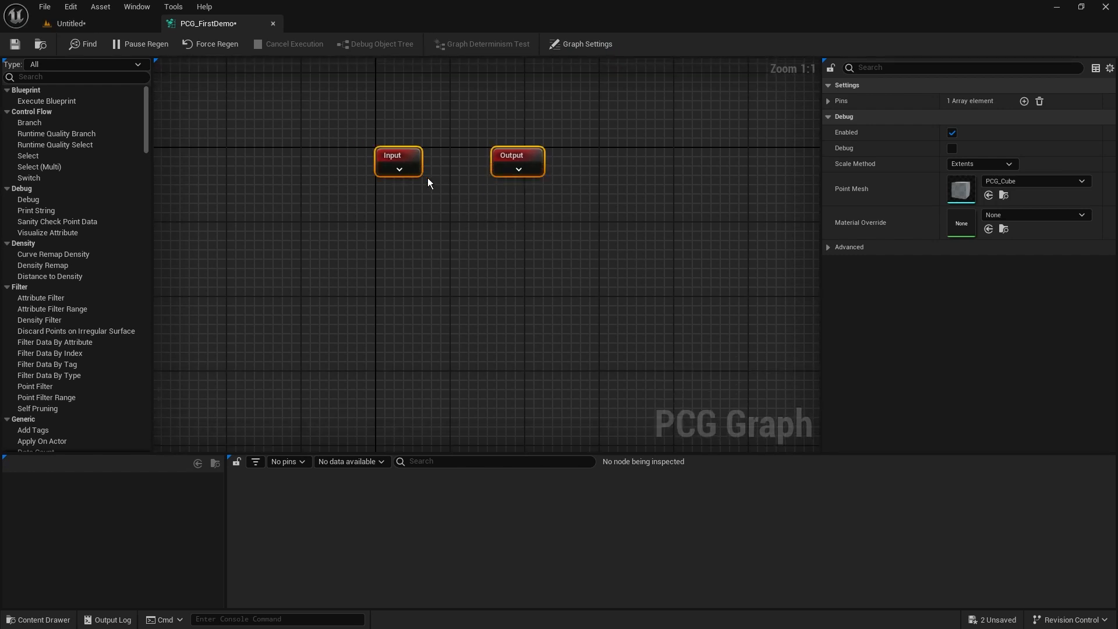
right_drag(487, 223, 488, 233)
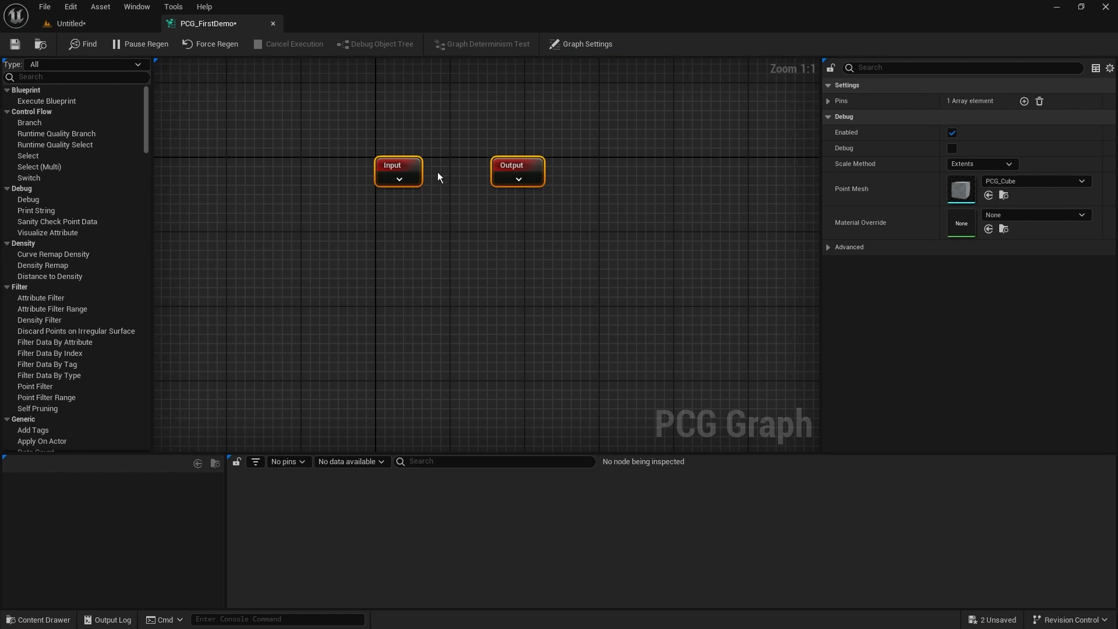
click(340, 133)
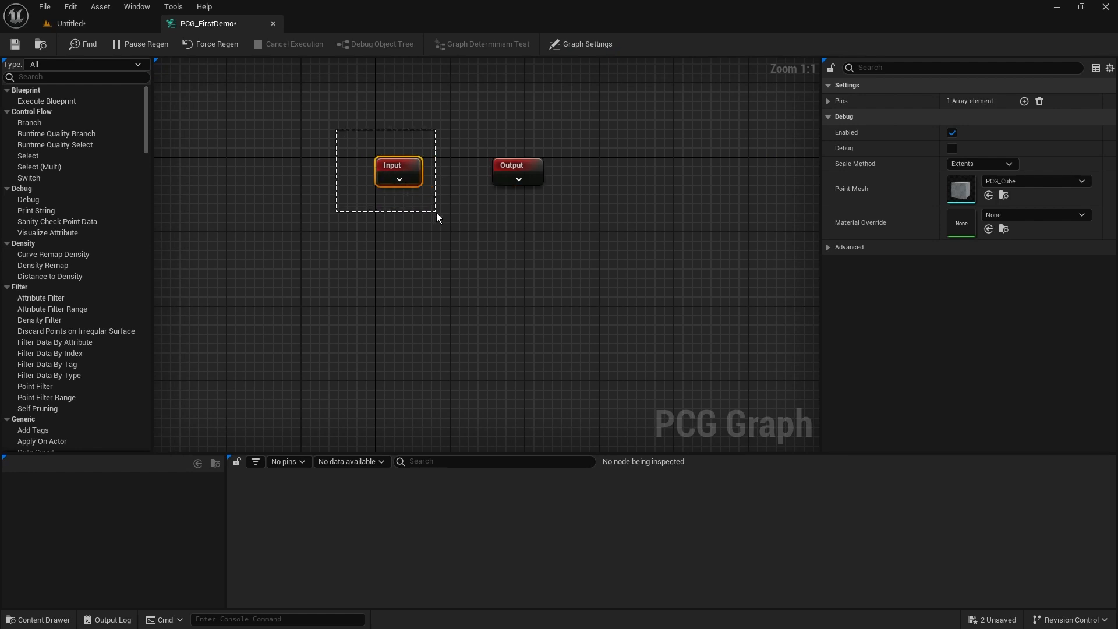
drag(439, 216, 439, 215)
drag(625, 97, 463, 234)
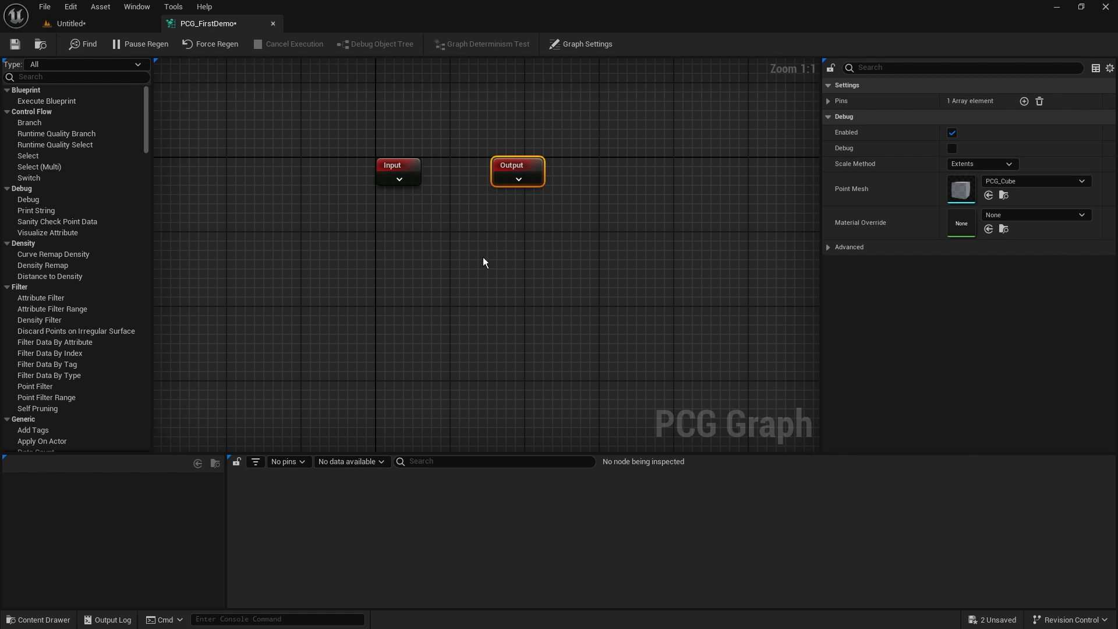
right_drag(547, 321, 558, 142)
drag(226, 92, 698, 383)
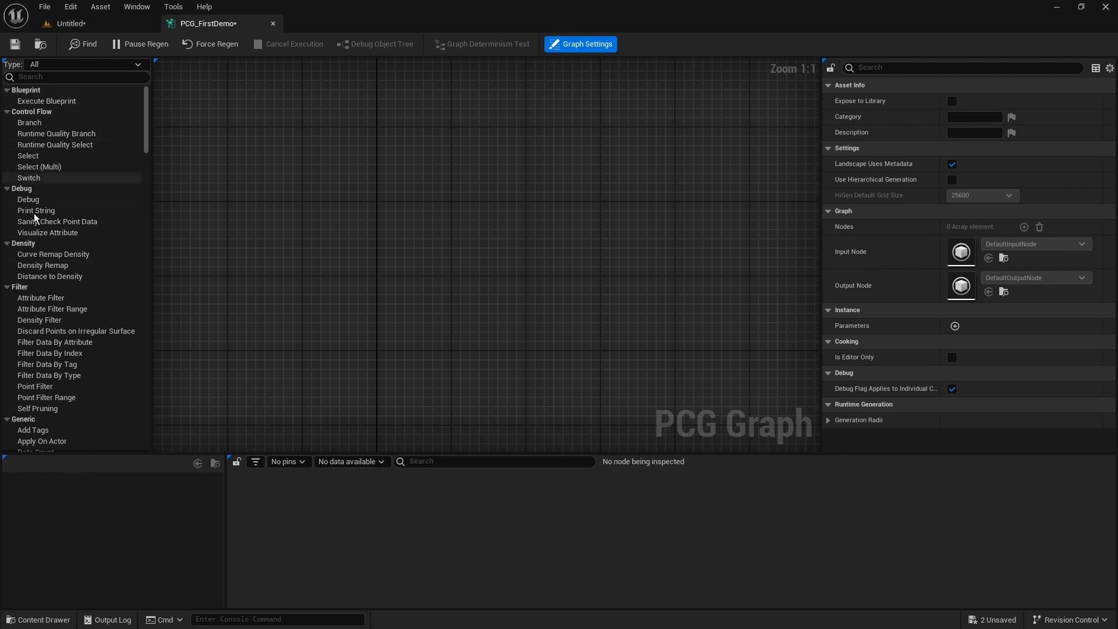
Browse the available PCG nodes in the node palette and in the canvas's node-creation list.
scroll(81, 265, down, 2)
scroll(81, 268, down, 10)
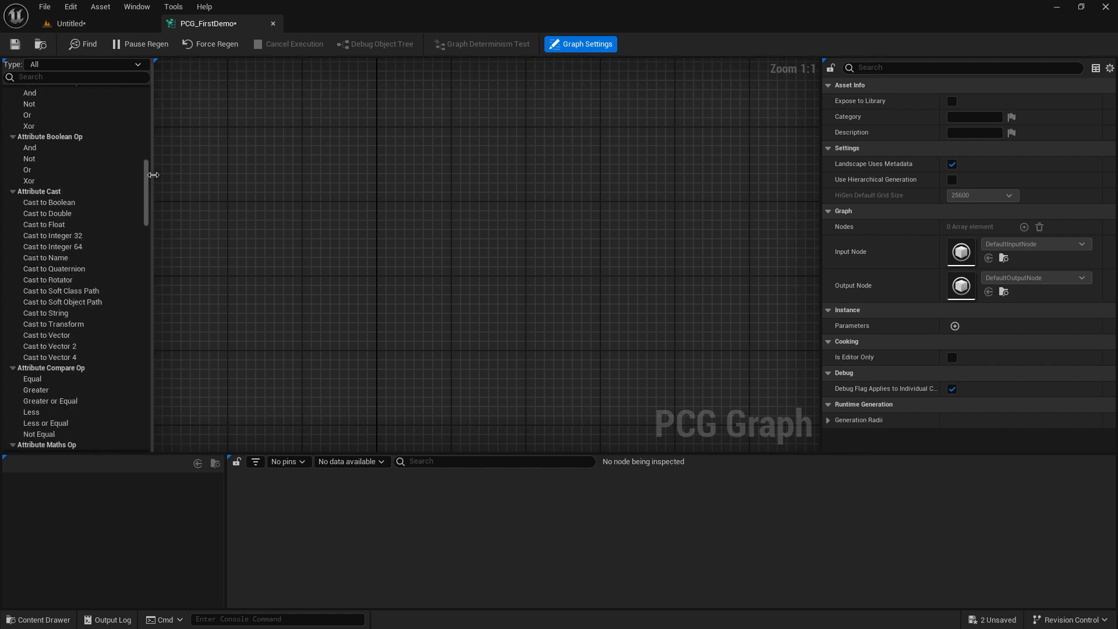
drag(147, 174, 163, 97)
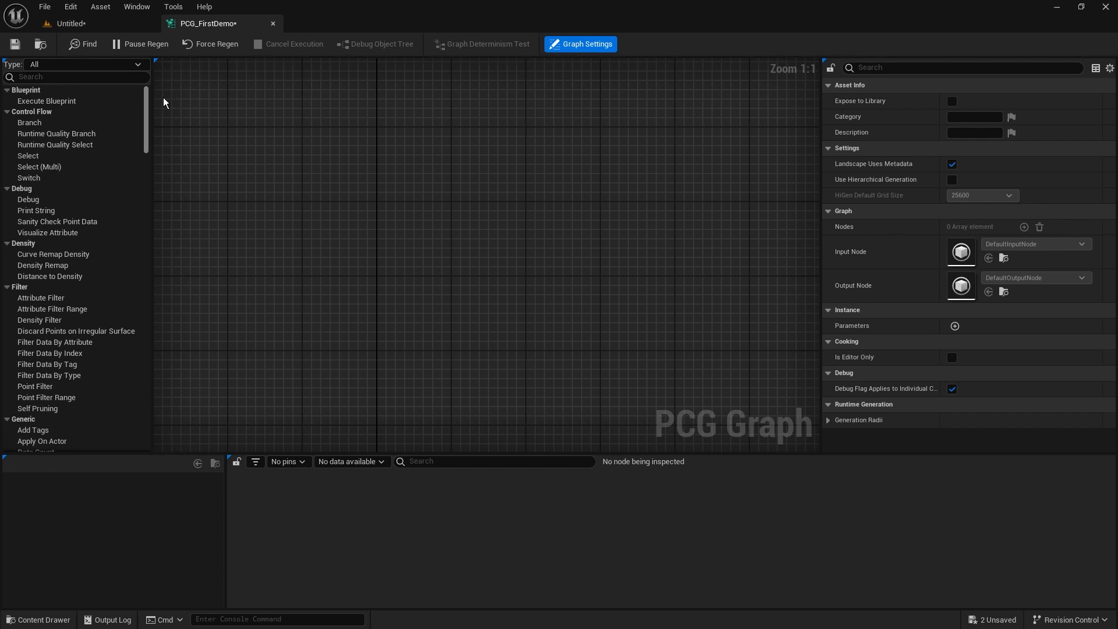
right_click(326, 184)
scroll(396, 259, down, 1)
scroll(403, 357, up, 1)
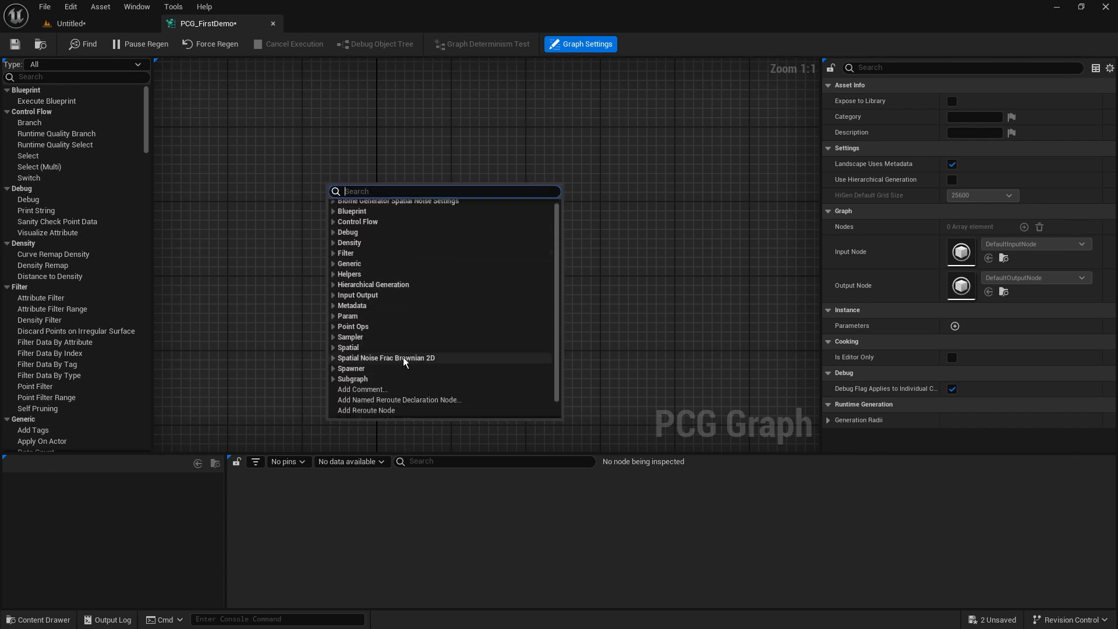
click(315, 241)
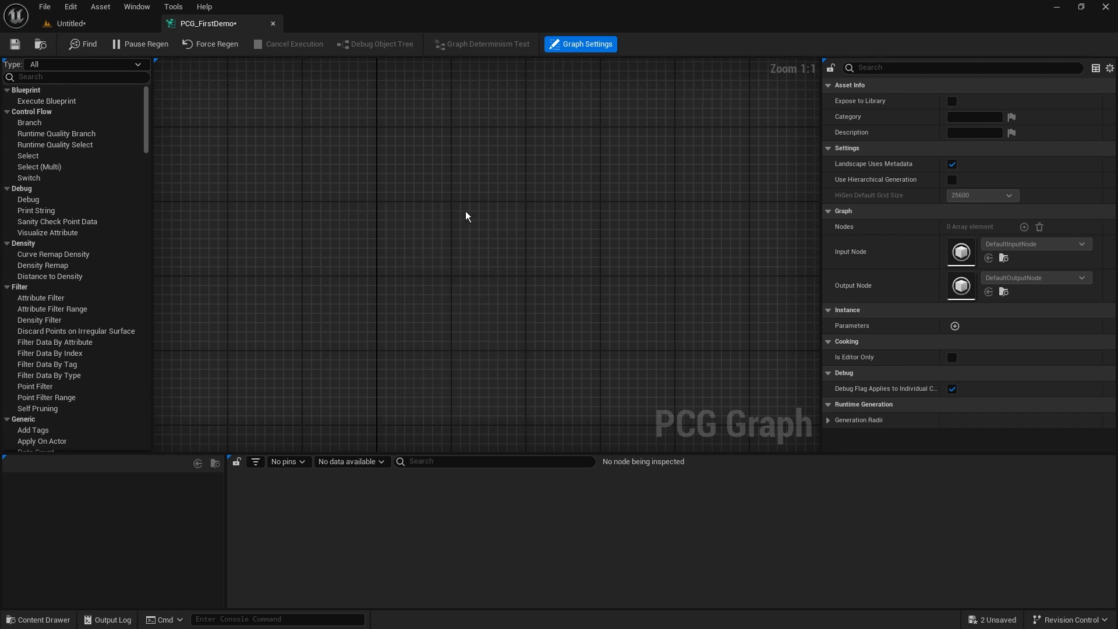
Add a Surface Sampler node to the empty area of the graph.
right_click(432, 211)
text(surfa)
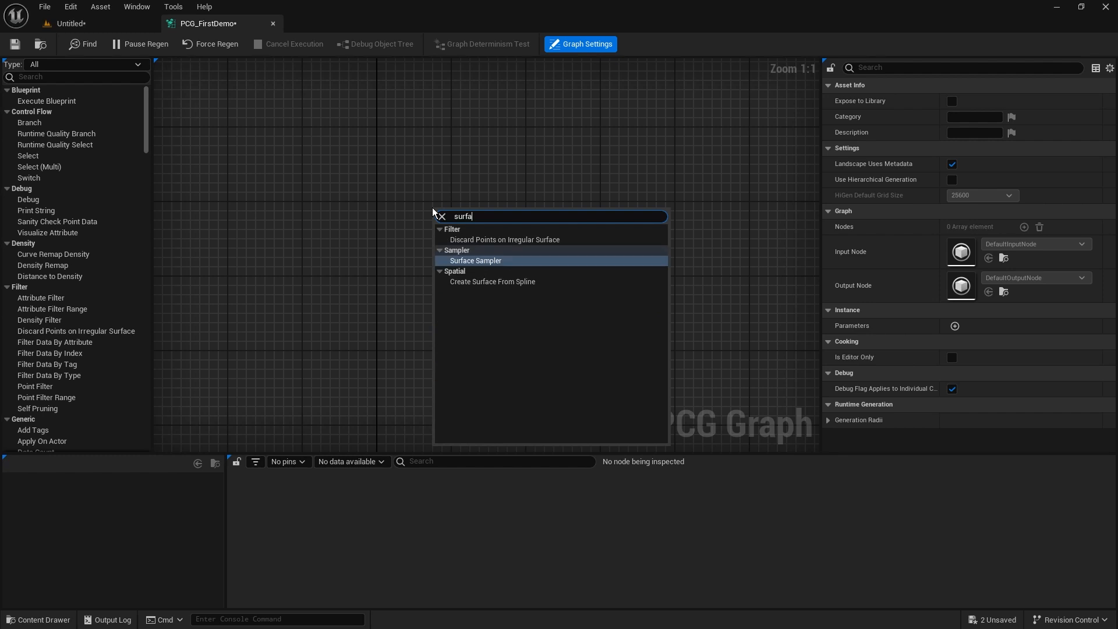
text(ce)
click(508, 260)
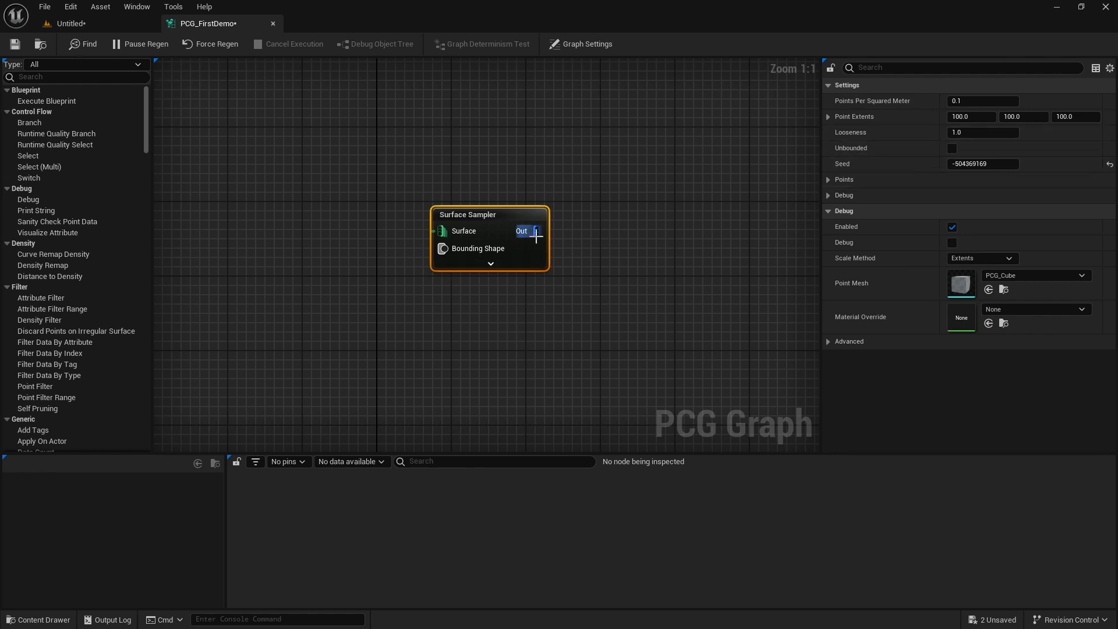
Add a Transform Points node fed by the Surface Sampler's Out pin and place it close beside the sampler.
drag(536, 231, 613, 223)
text(trans)
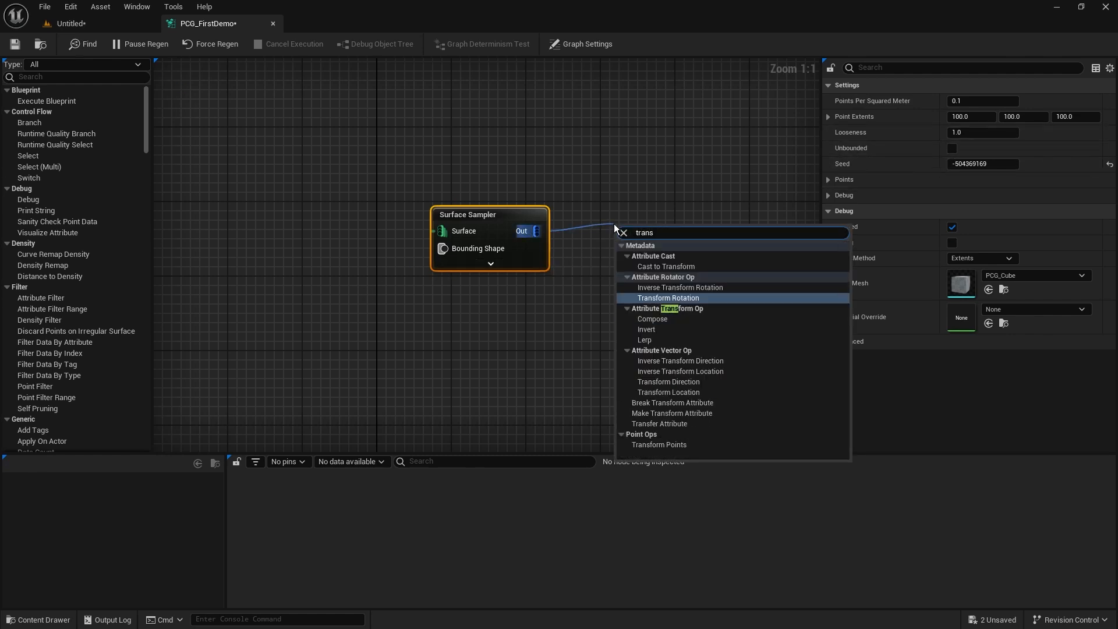
text(form)
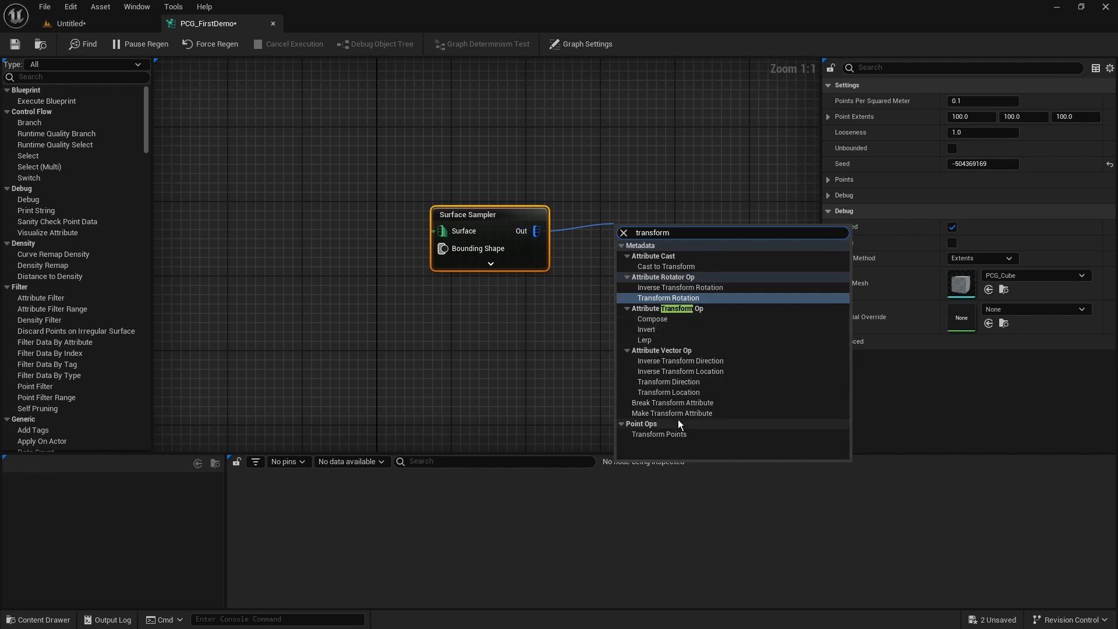
click(669, 433)
drag(534, 197, 508, 265)
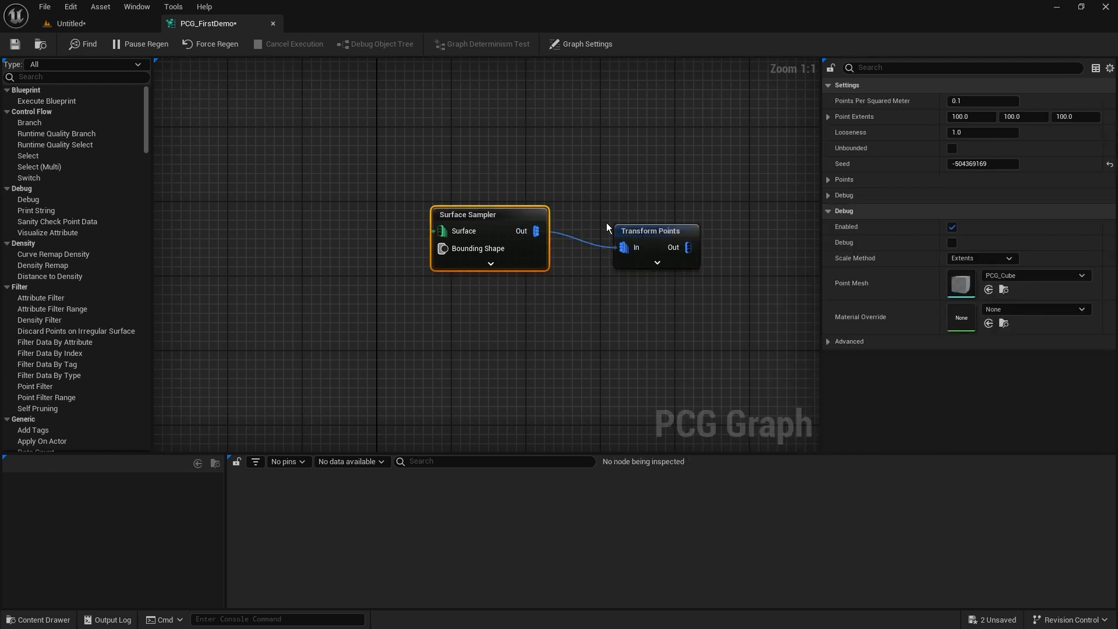
drag(659, 165, 631, 318)
drag(513, 144, 488, 226)
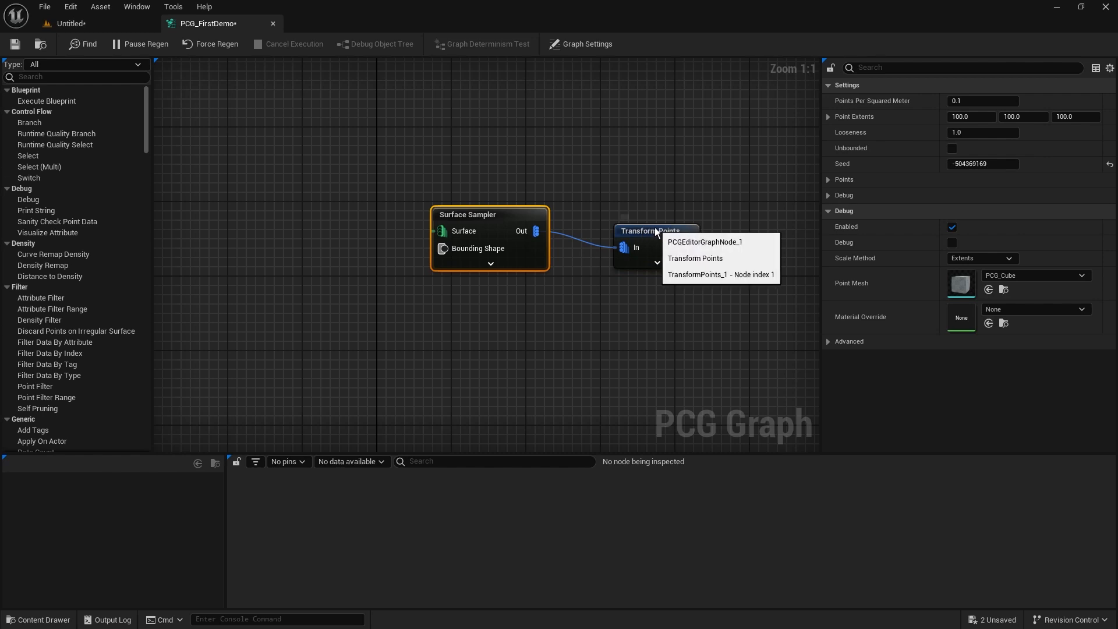
drag(656, 227, 623, 214)
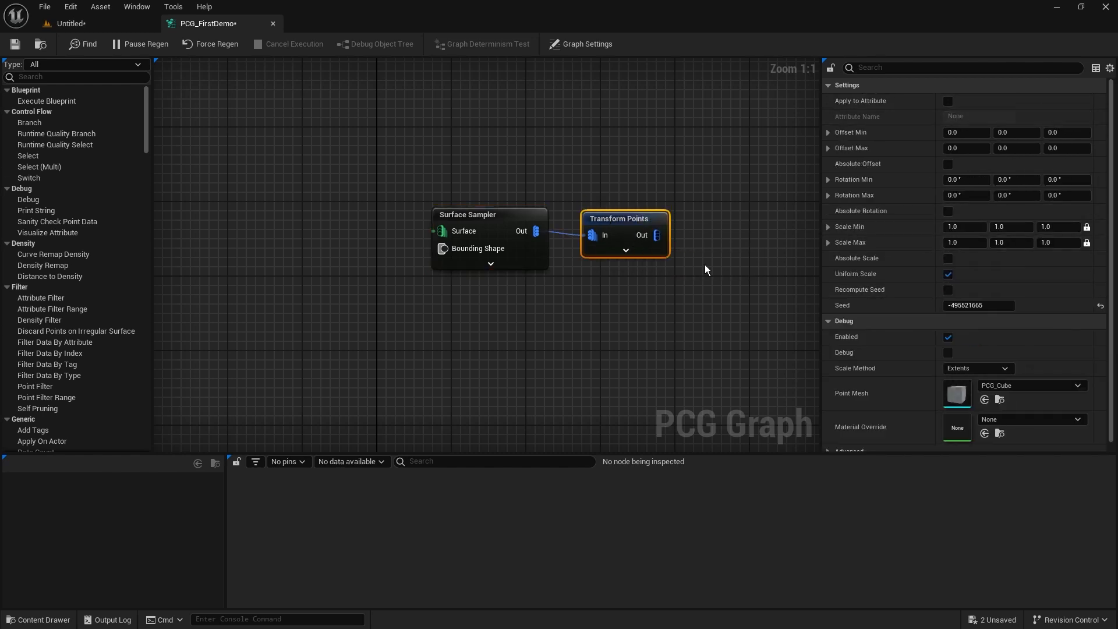
Delete the Surface Sampler and Transform Points nodes from the graph.
click(387, 330)
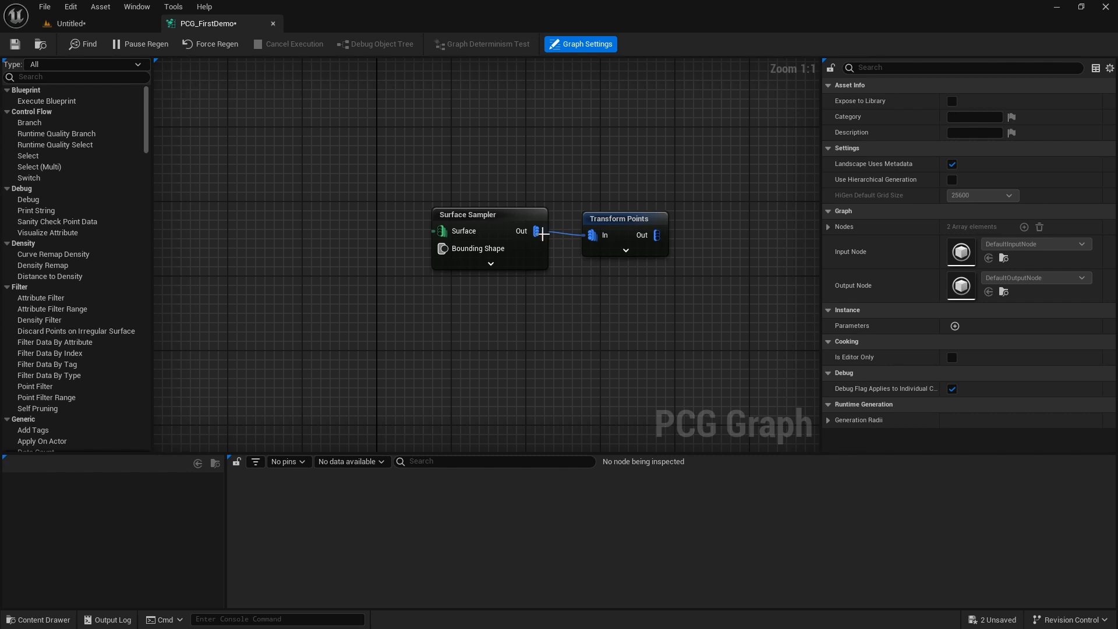
drag(710, 140, 456, 299)
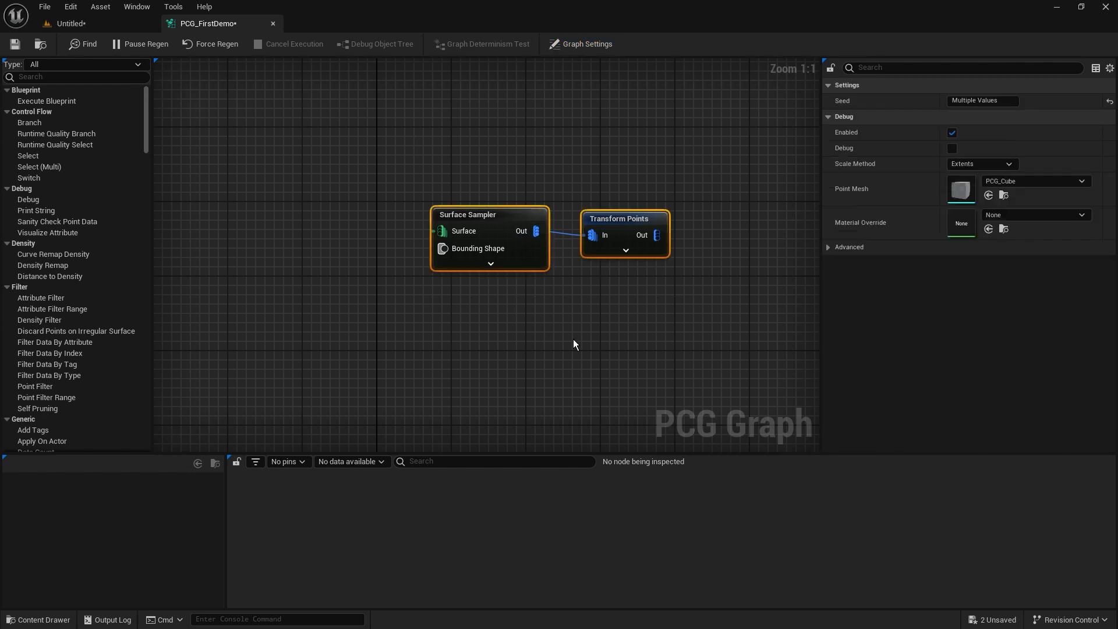
key(Delete)
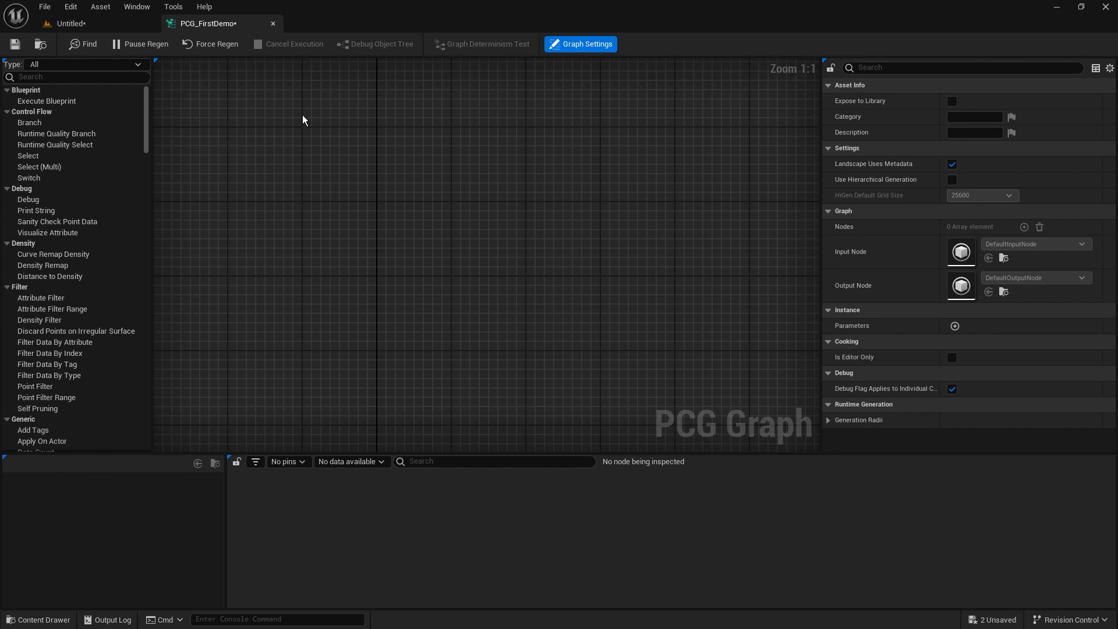
click(17, 44)
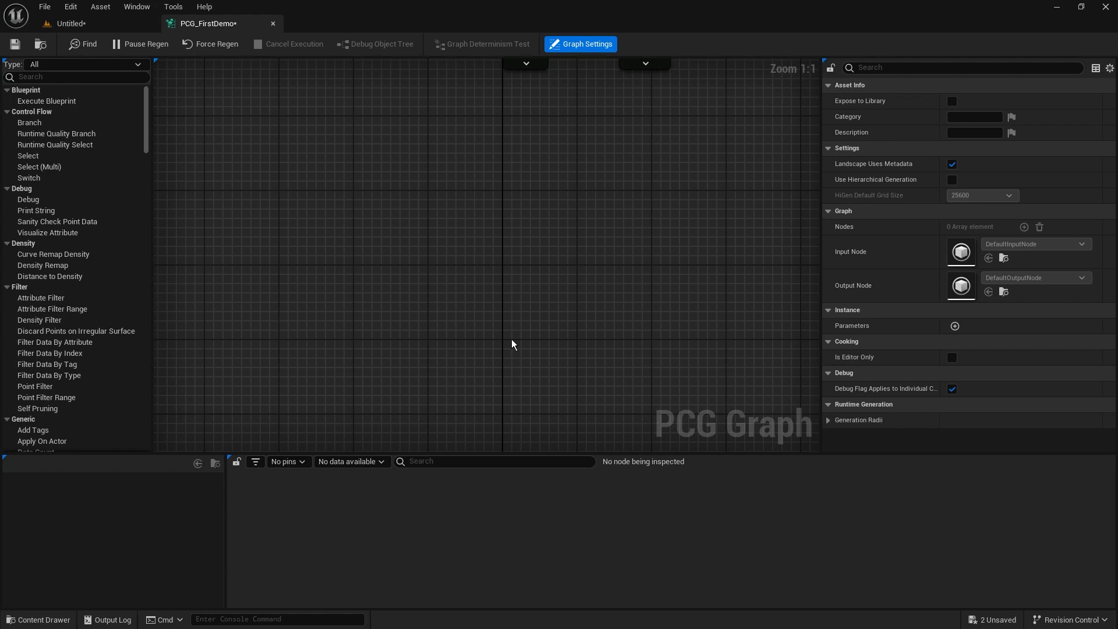
Add a new Surface Sampler node near the middle of the empty graph canvas.
right_click(367, 198)
text(sampler)
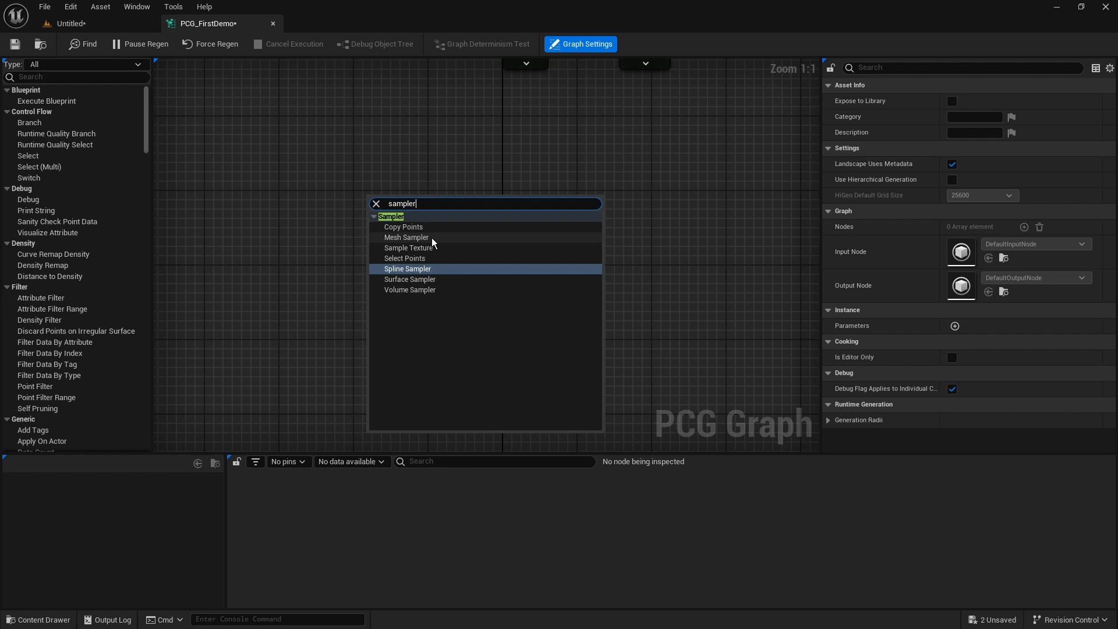
click(439, 278)
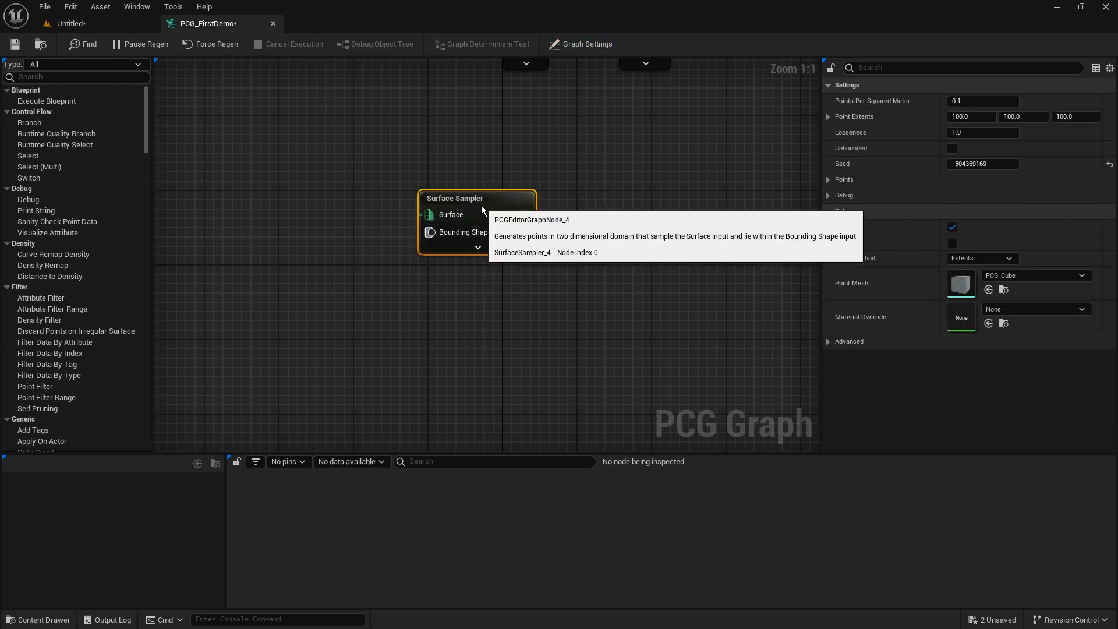
drag(481, 204, 518, 223)
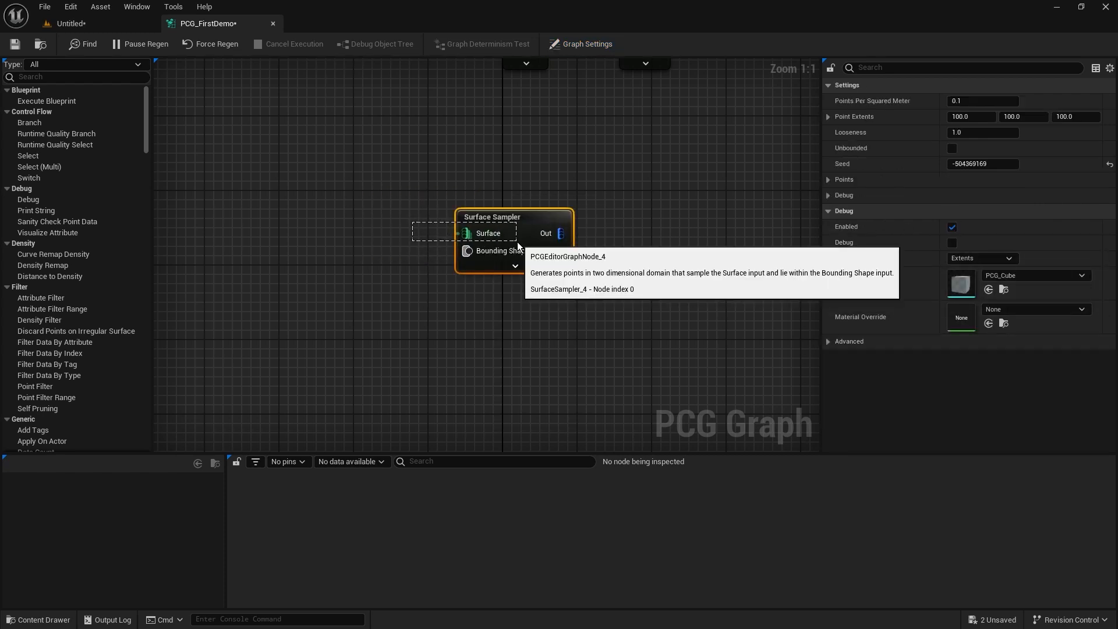
Add a Get Landscape Data node in front of the Surface Sampler, on its input side.
right_click(277, 212)
text(gt)
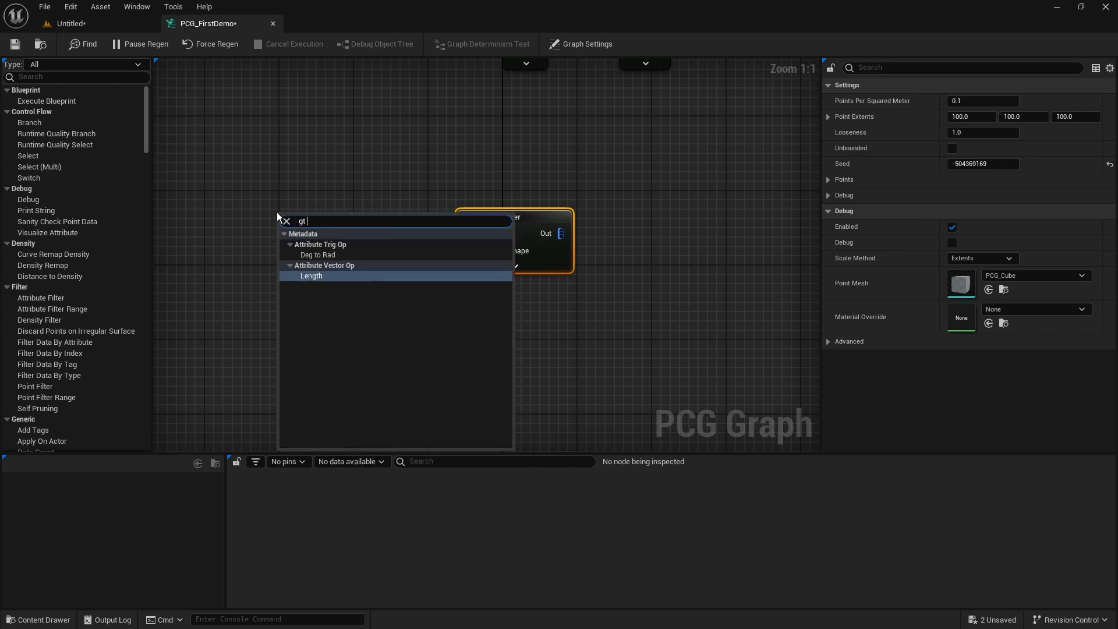
text( lands)
key(BackSpace)
key(BackSpace)
key(BackSpace)
key(BackSpace)
key(BackSpace)
key(BackSpace)
key(BackSpace)
key(BackSpace)
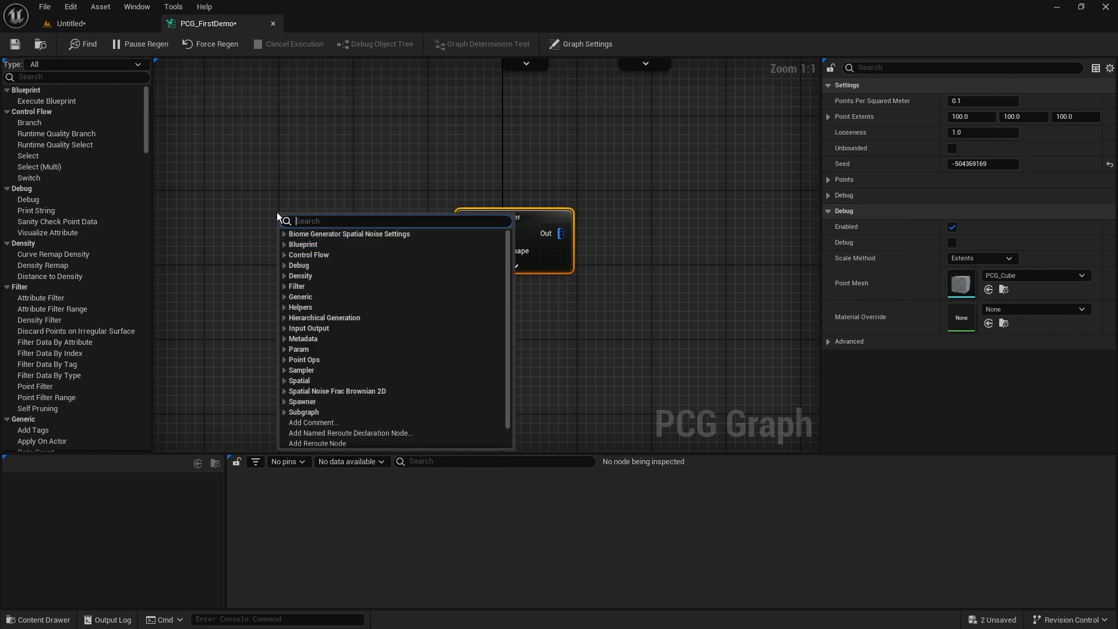
text(get lands)
key(Return)
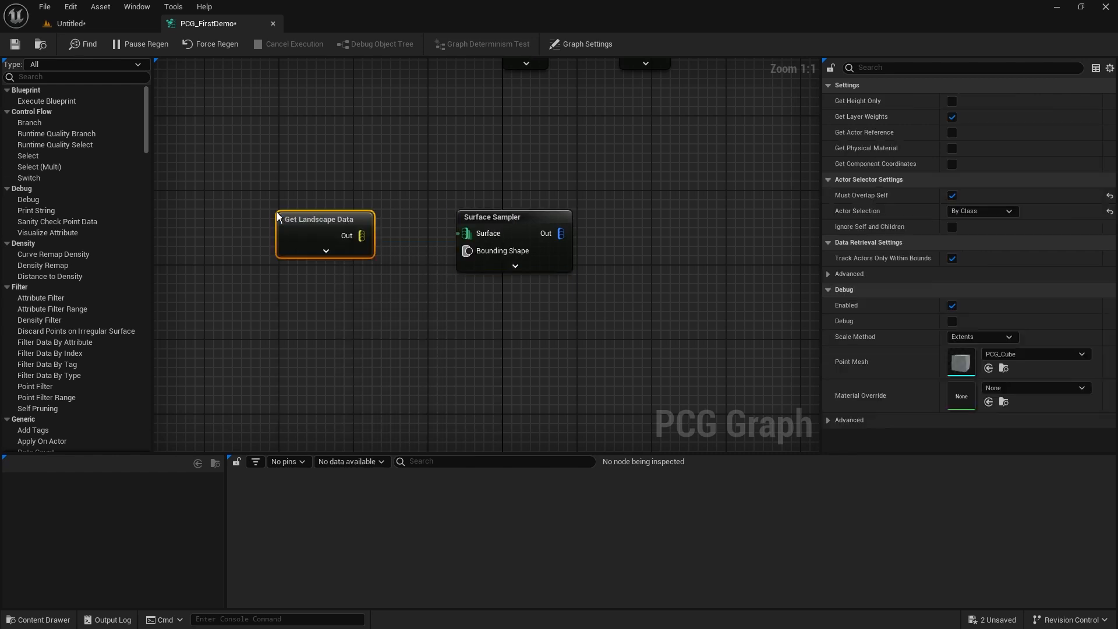
Feed Get Landscape Data's Out pin into the Surface Sampler's Surface pin with the nodes close together, and save the graph.
drag(362, 235, 466, 215)
drag(435, 161, 313, 228)
drag(272, 133, 341, 315)
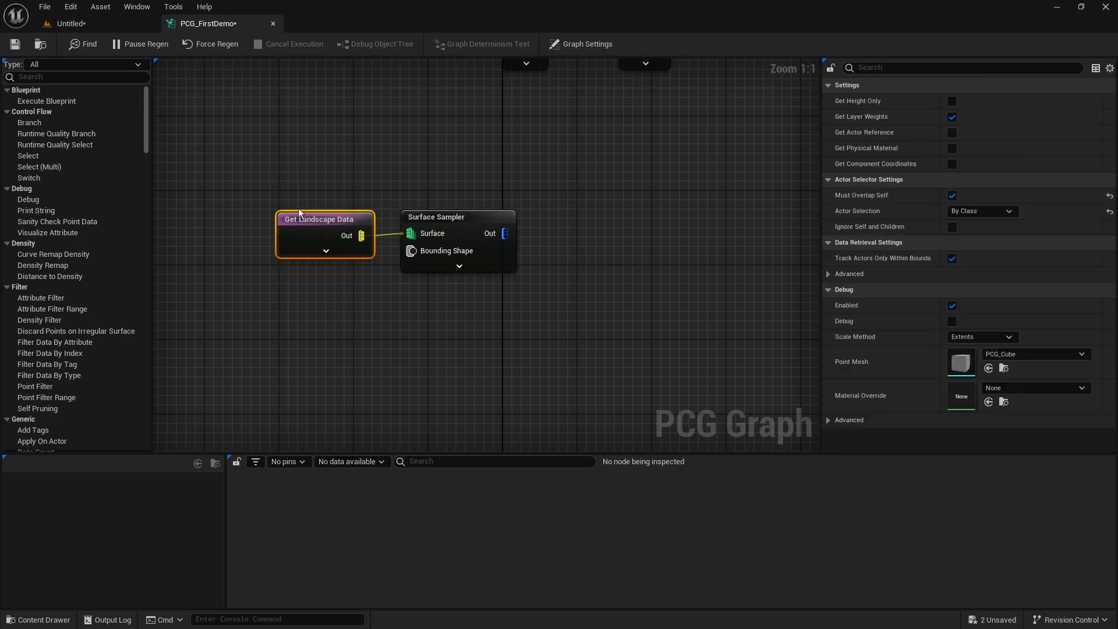
click(443, 214)
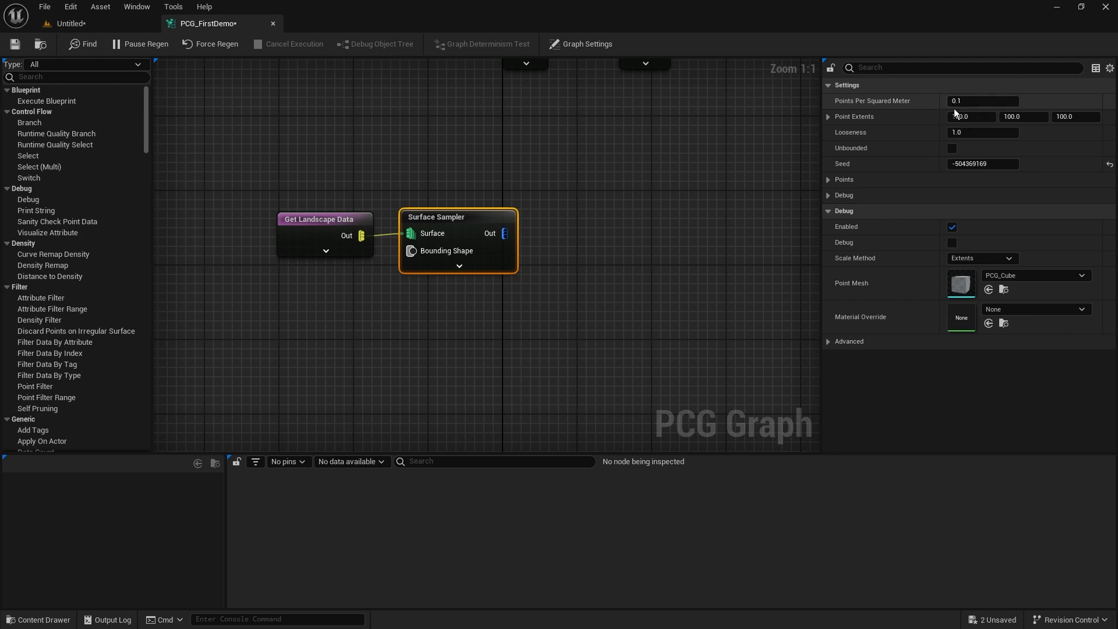
click(15, 44)
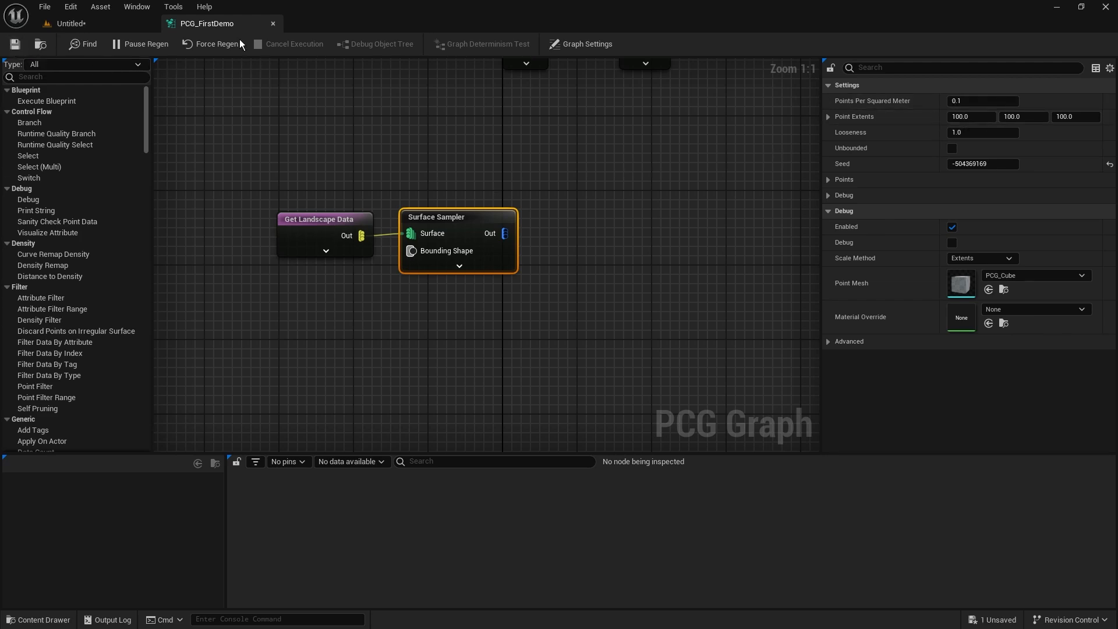
Place the PCG_FirstDemo graph asset in the Untitled level as a PCG volume and frame its whole box.
click(112, 24)
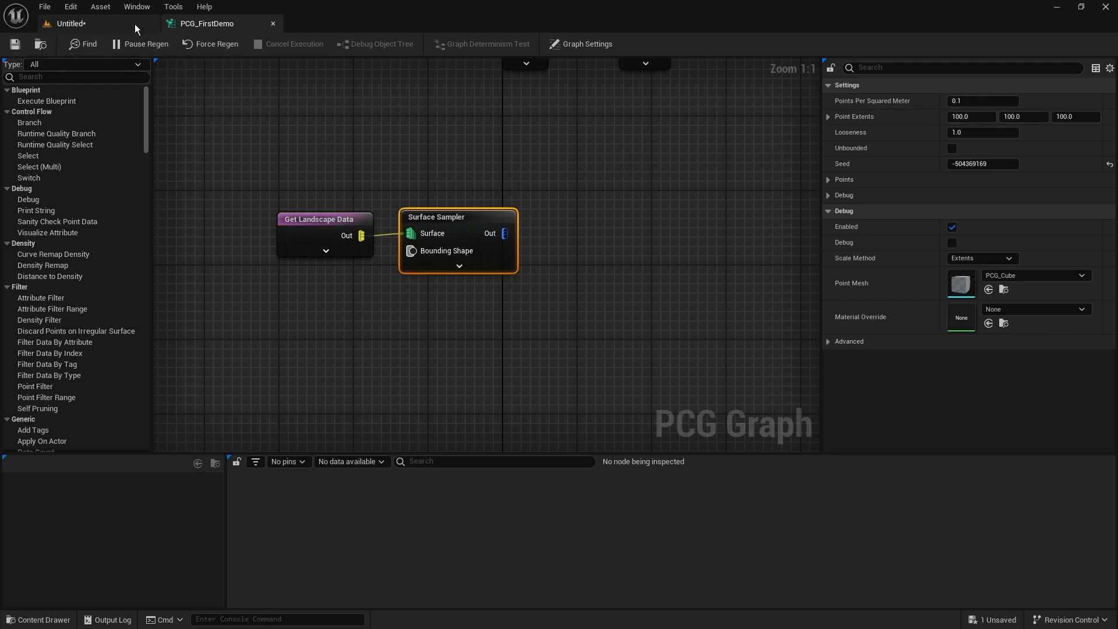
click(64, 626)
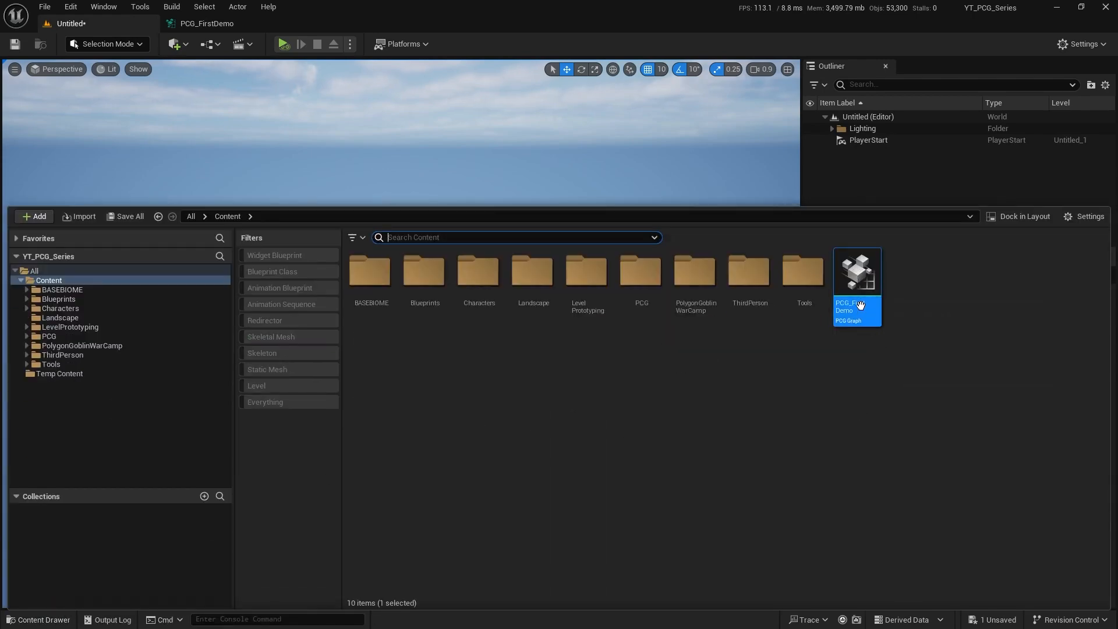
drag(859, 295, 370, 392)
right_drag(369, 392, 472, 426)
key(s)
key(d)
key(s)
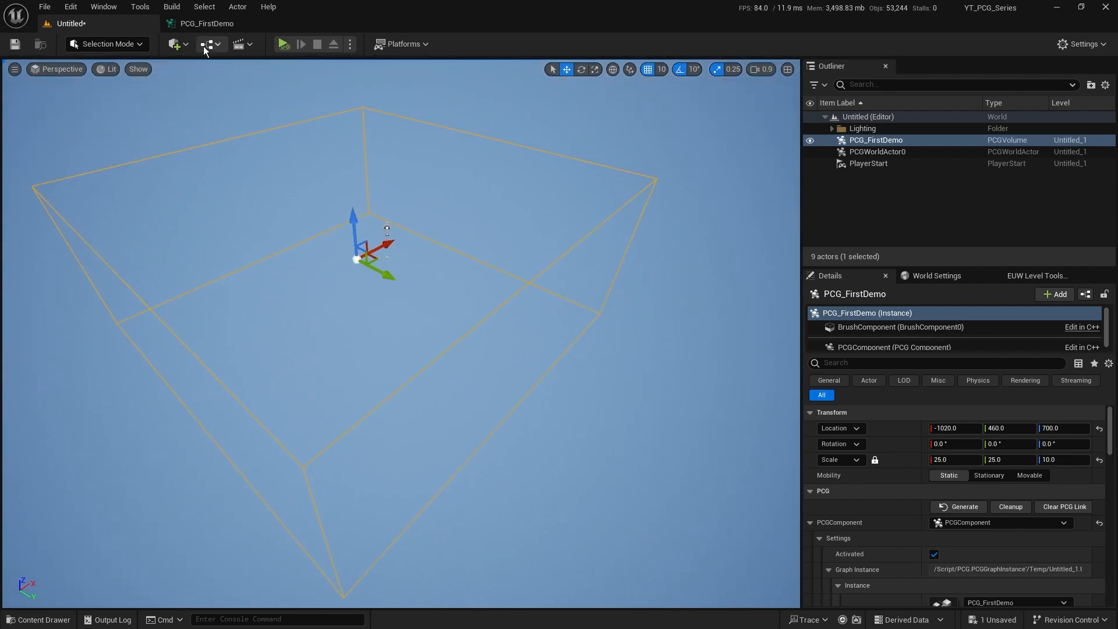
Create a new landscape in the level with the default 8 × 8 component settings and return to Selection mode.
click(206, 23)
click(325, 233)
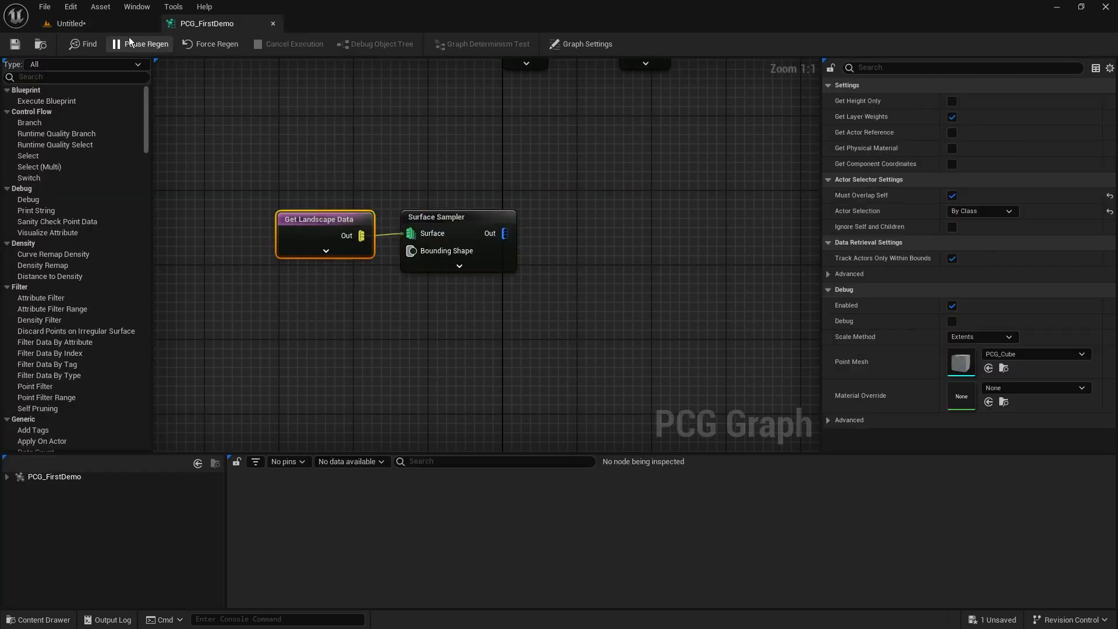
click(69, 23)
click(114, 42)
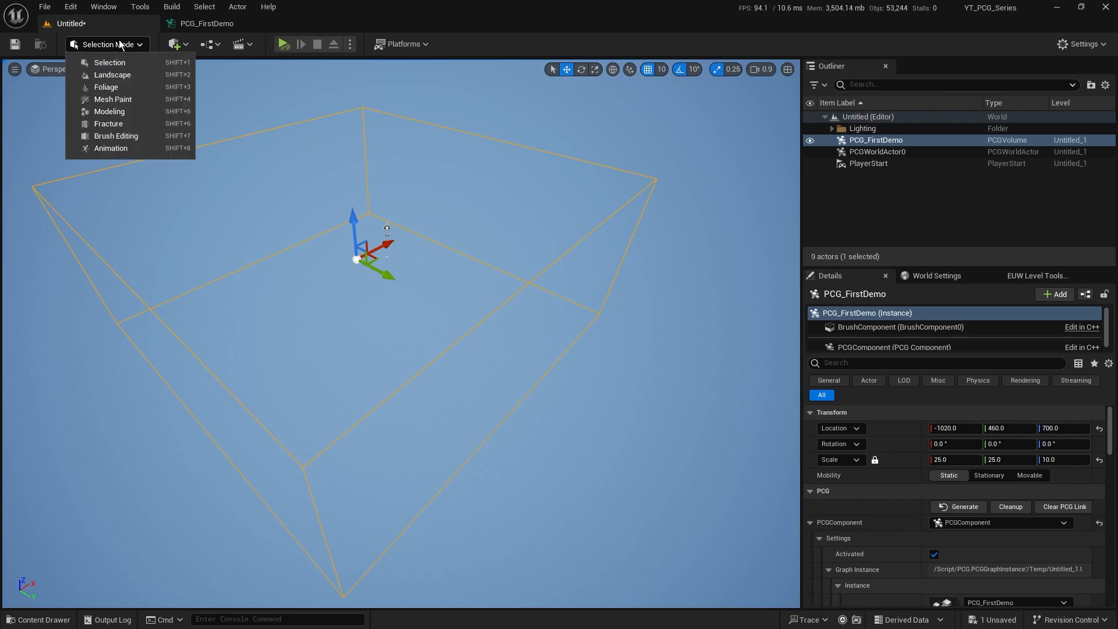
click(123, 76)
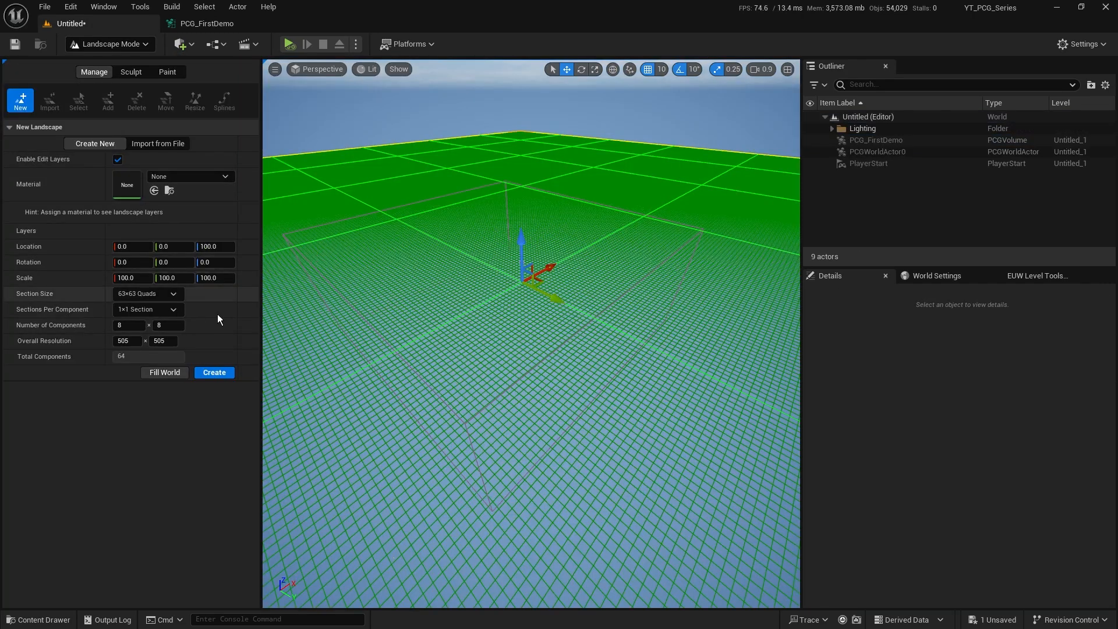
click(216, 374)
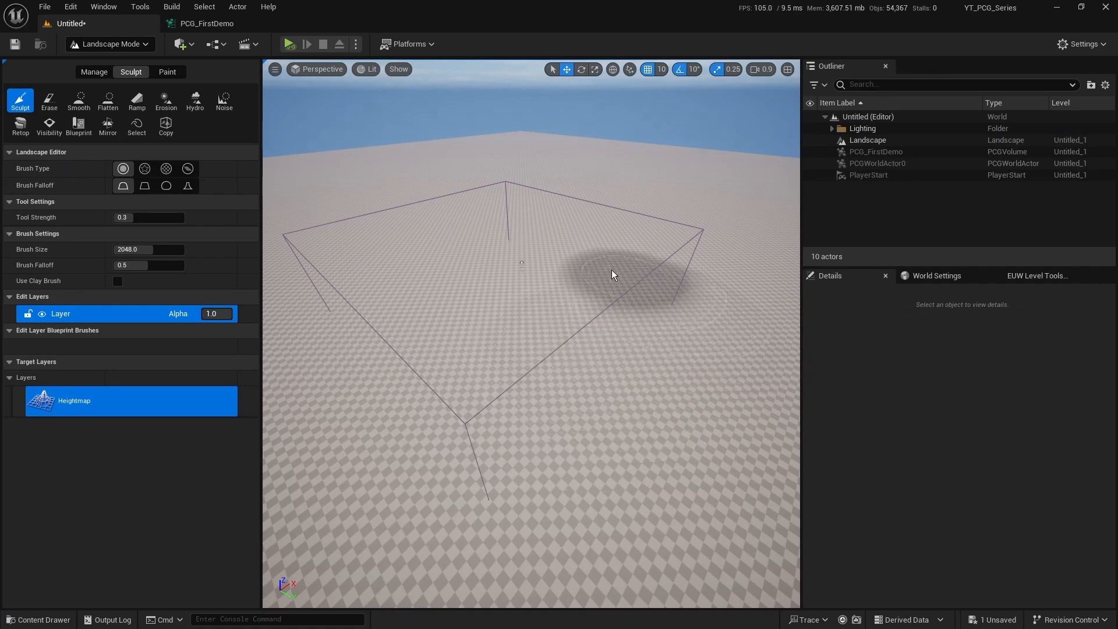
click(121, 44)
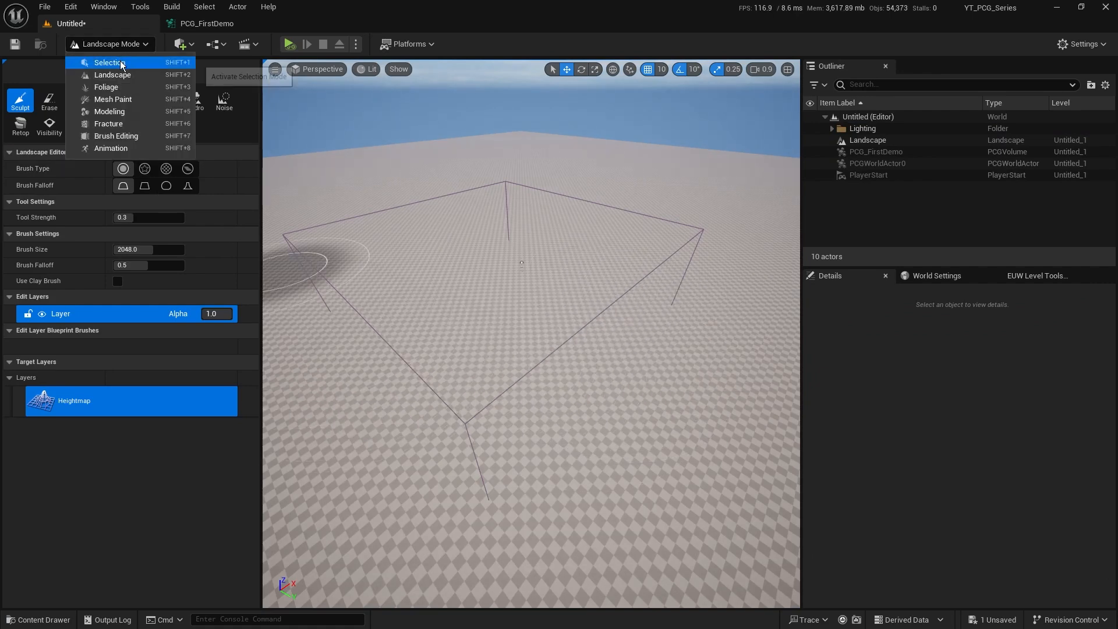
click(110, 62)
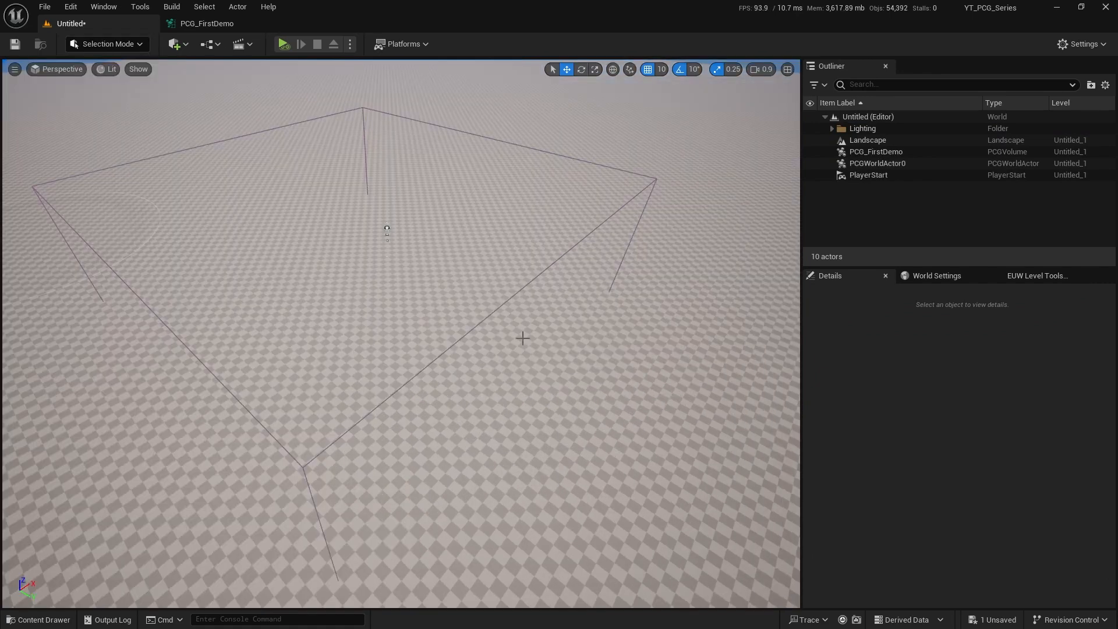
Turn on Debug for the Surface Sampler node in PCG_FirstDemo and return to the level to show its points.
click(651, 182)
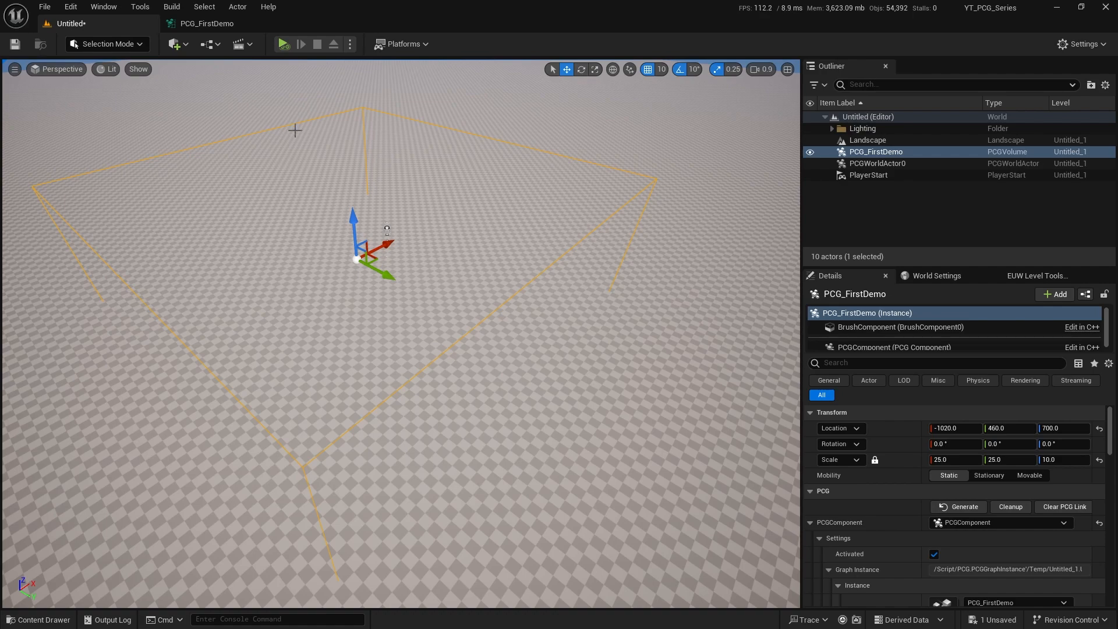
click(217, 24)
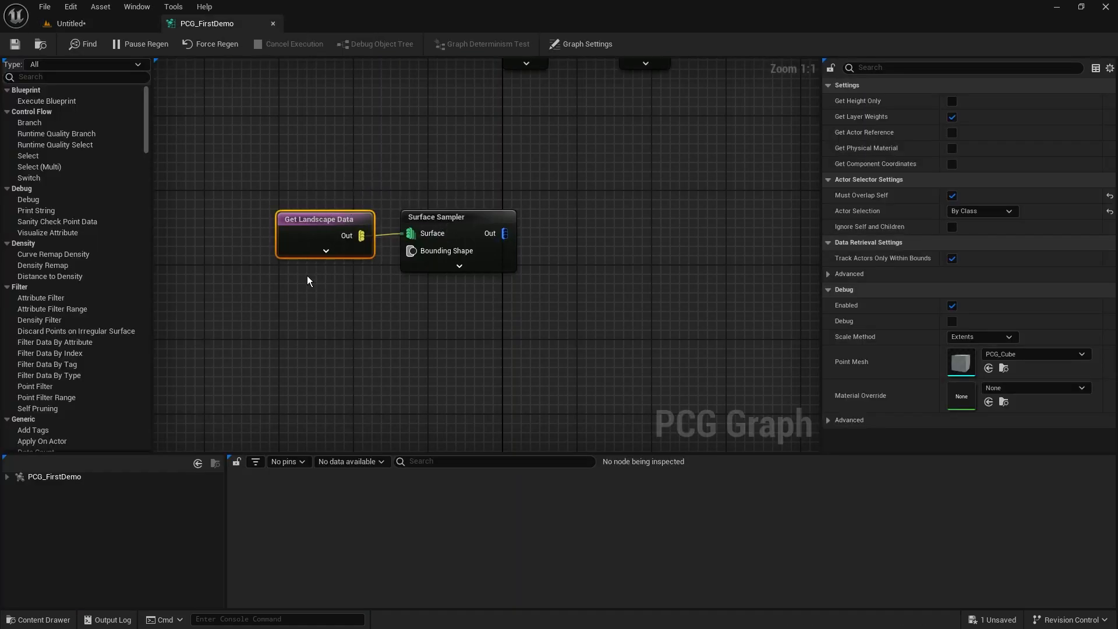
drag(536, 126, 473, 330)
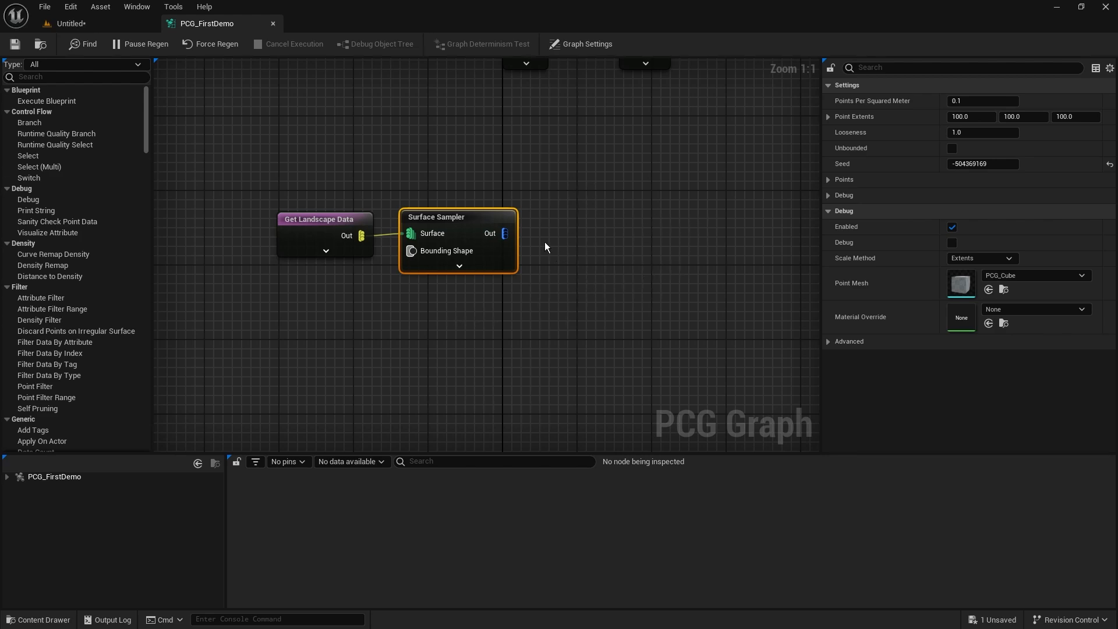
right_click(455, 223)
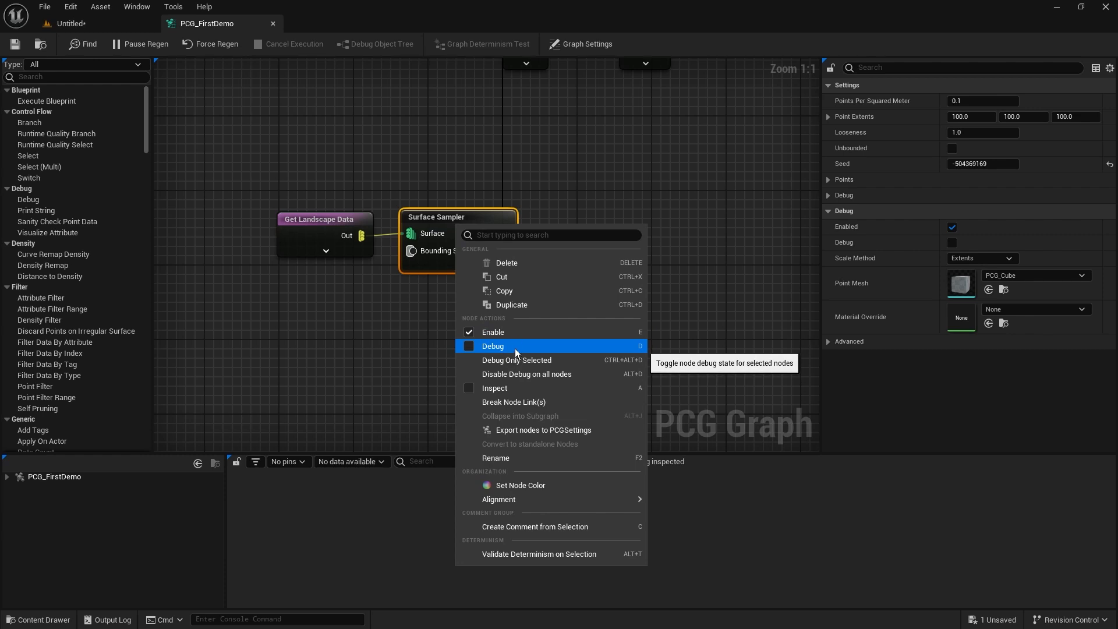
click(411, 315)
click(470, 274)
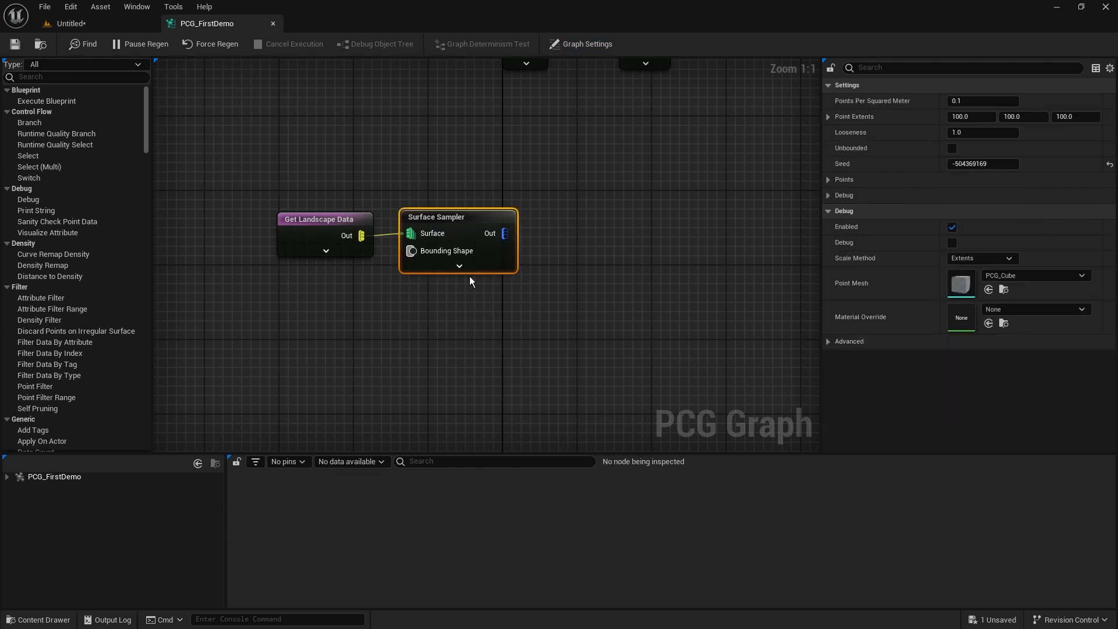
key(d)
click(68, 23)
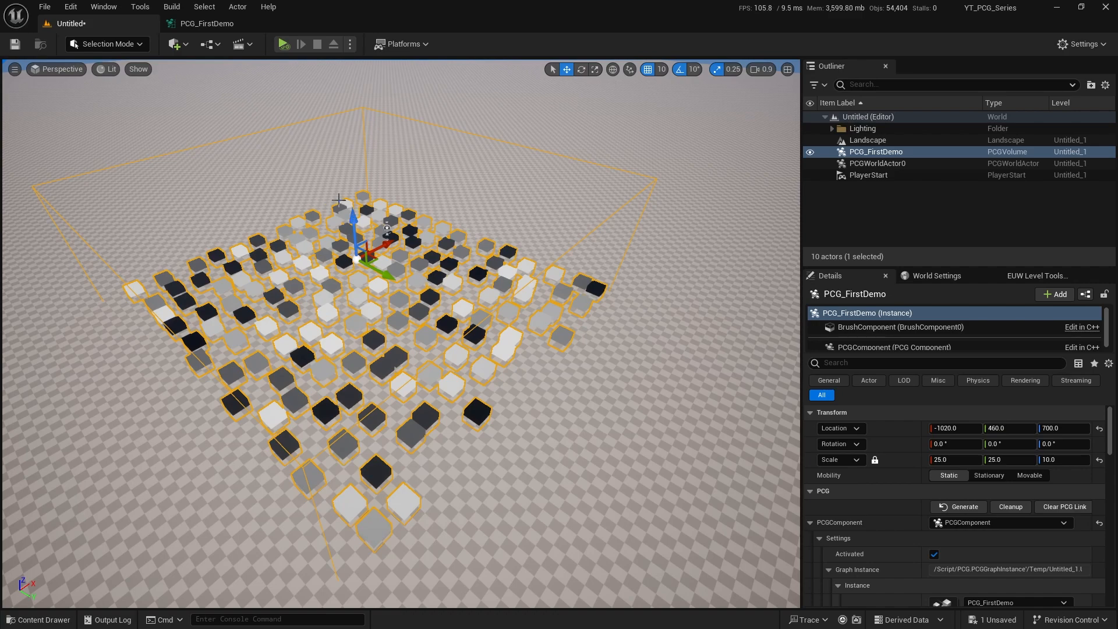
Review the Debug option among the Surface Sampler's node actions in the graph.
click(224, 26)
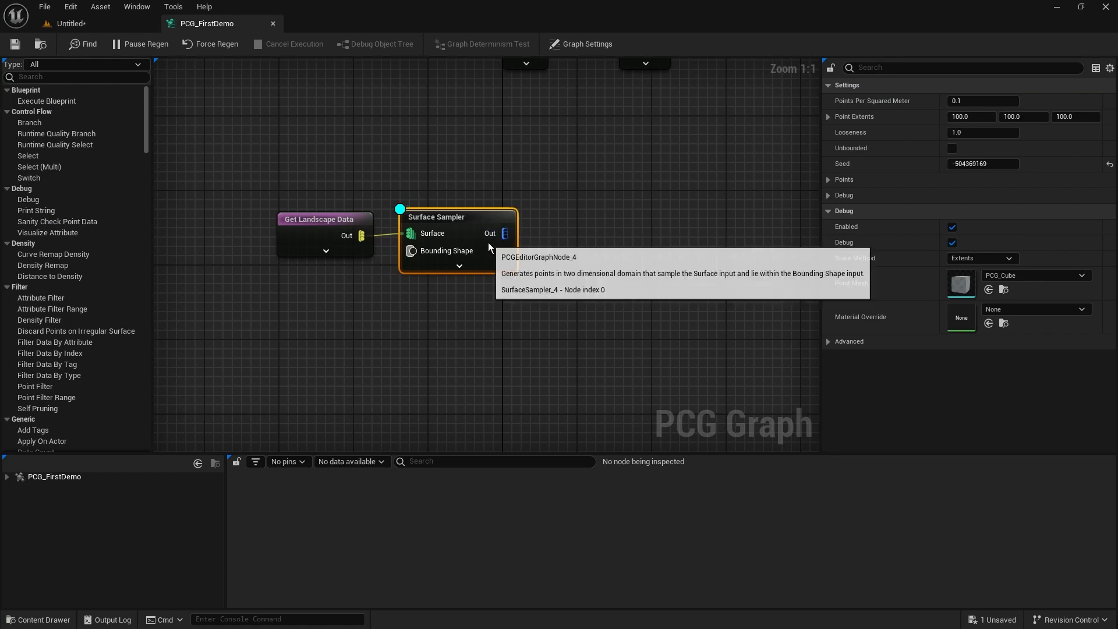
right_click(463, 234)
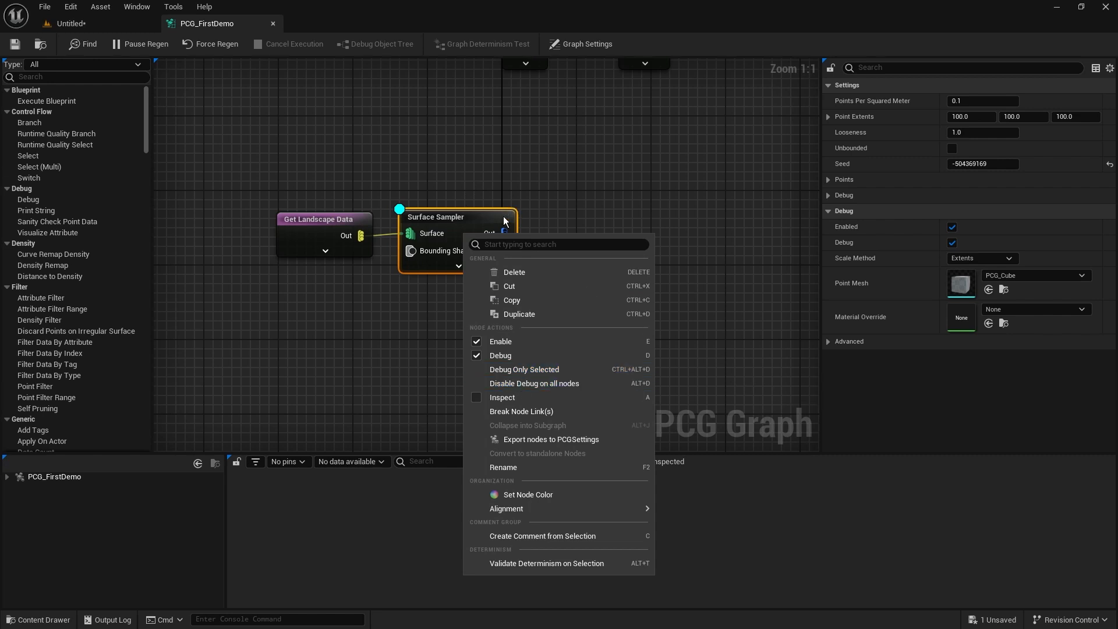
click(620, 207)
click(504, 146)
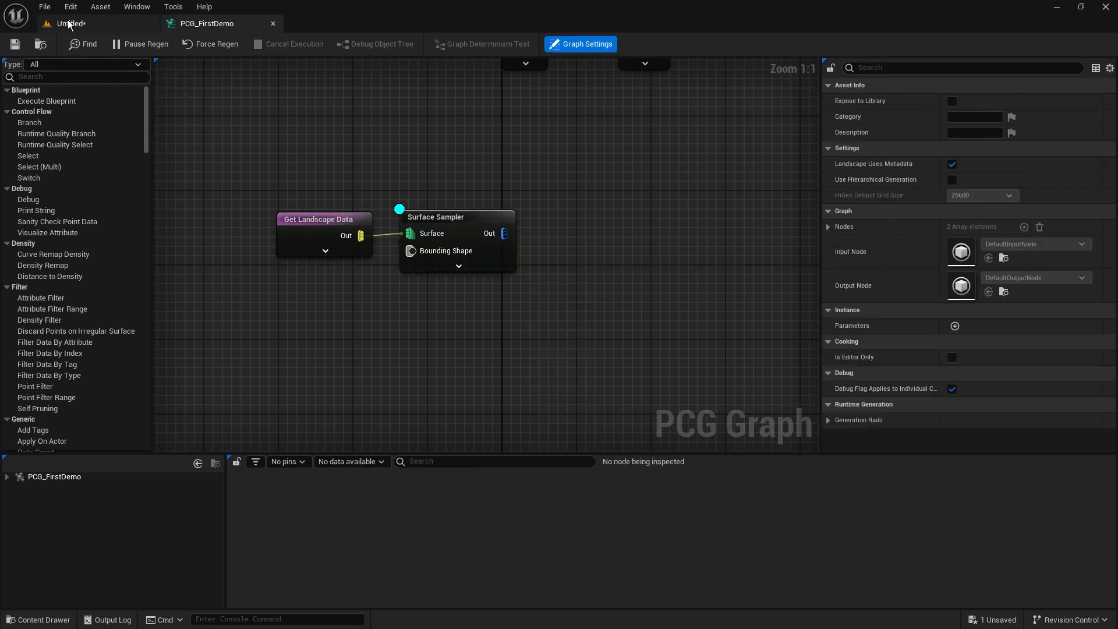
Examine the sampler's debug cubes on the landscape inside the PCG volume from several angles, and return to the graph.
click(101, 22)
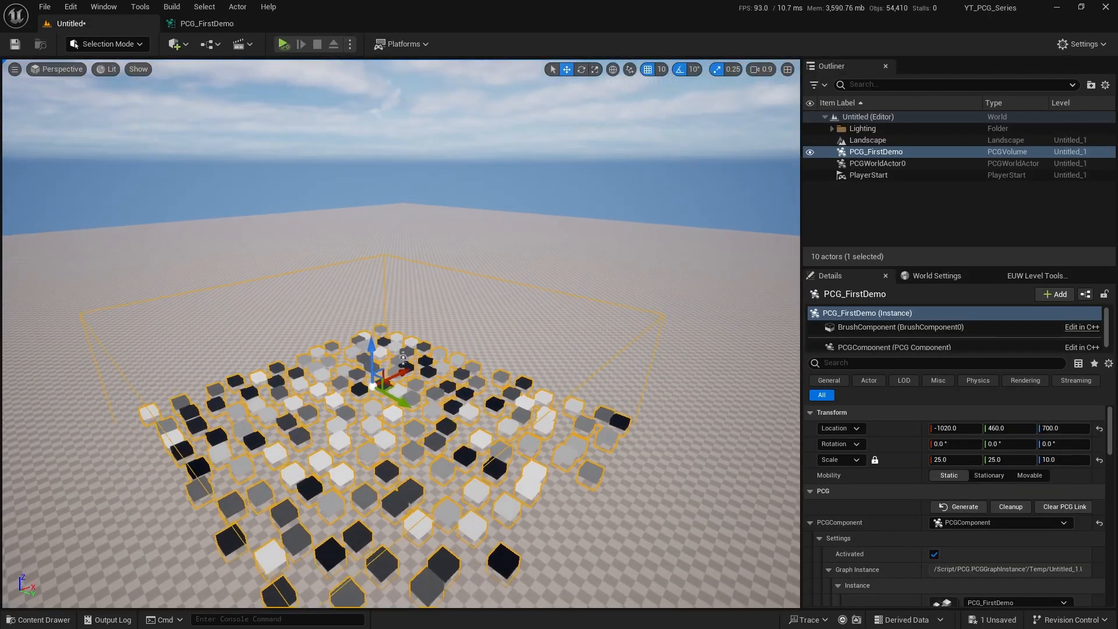
right_drag(630, 341, 631, 308)
right_drag(562, 314, 416, 364)
key(s)
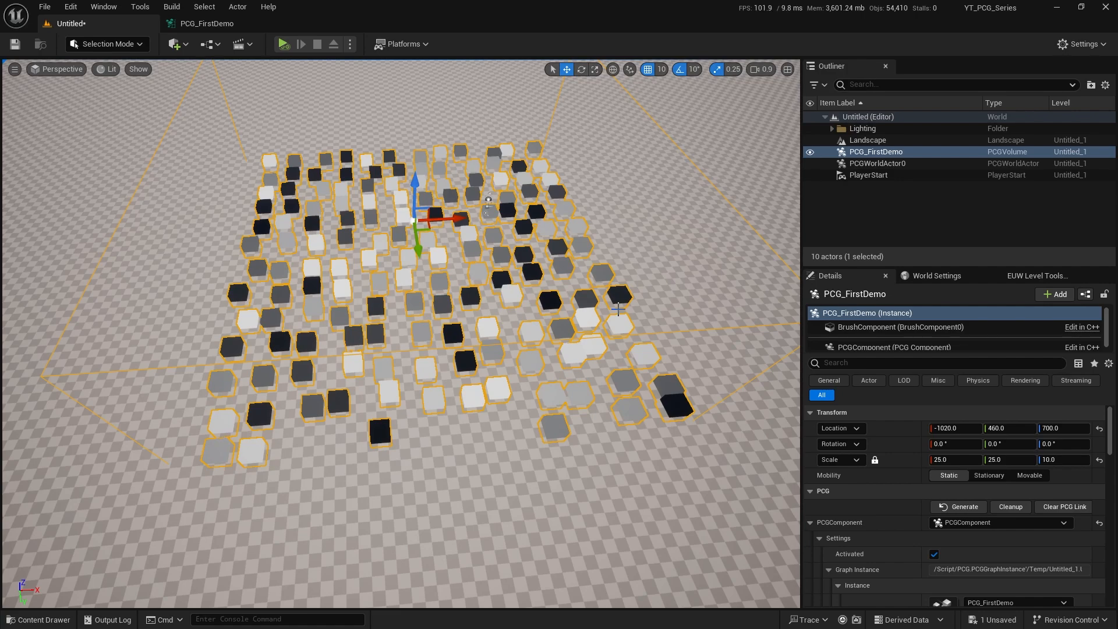
right_drag(636, 347, 618, 330)
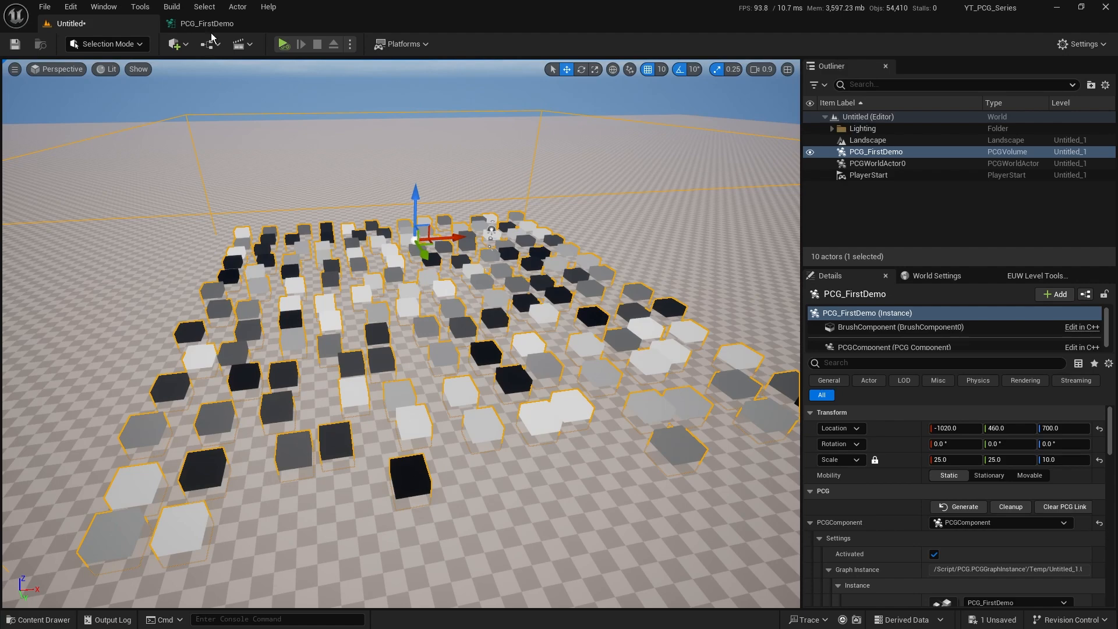
click(204, 6)
click(175, 23)
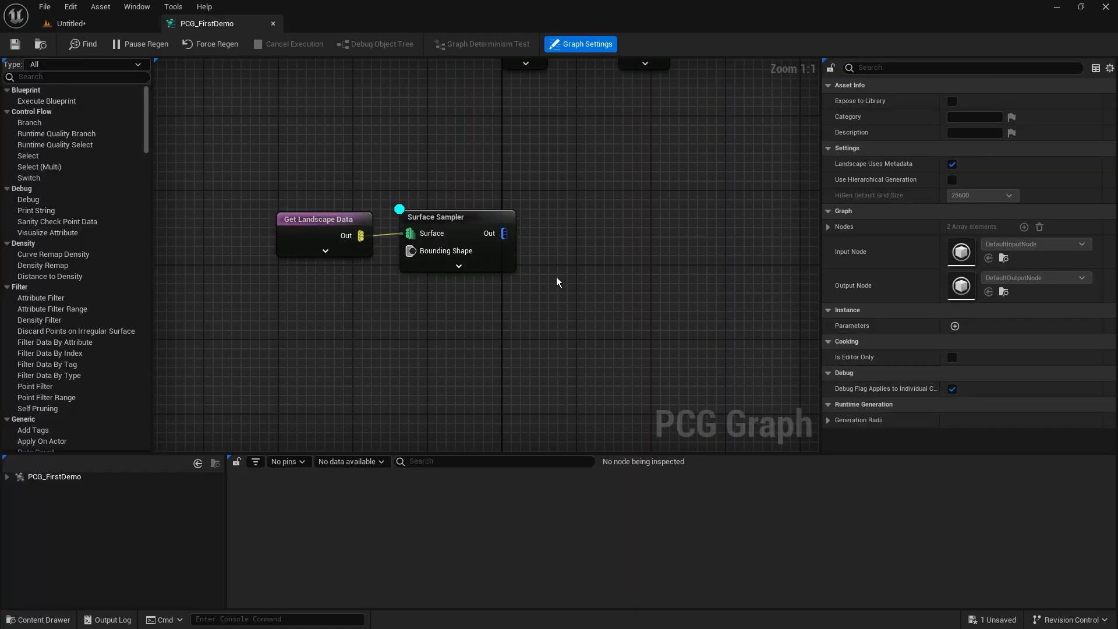
Turn off Apply Density to Points for the Surface Sampler node and check the debug cubes in the level.
drag(469, 154, 432, 328)
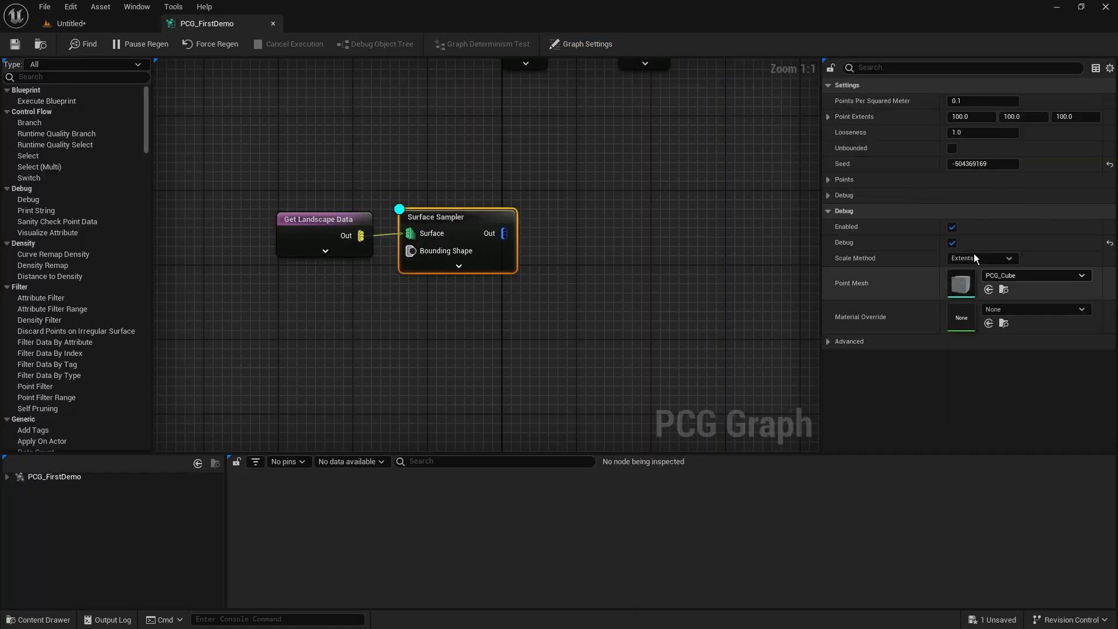
click(826, 179)
click(827, 228)
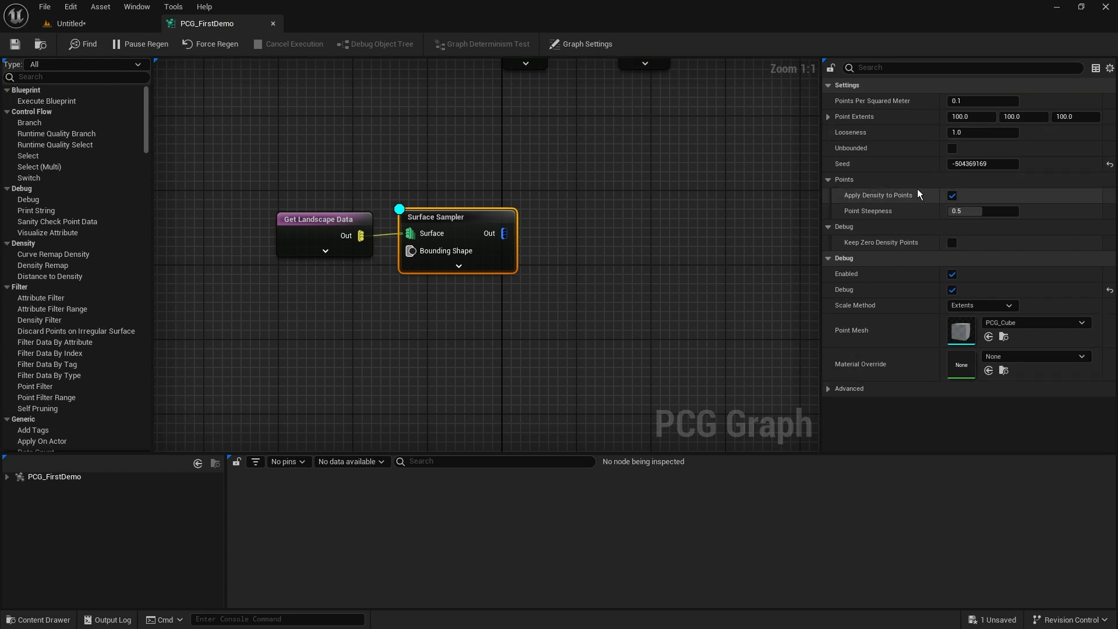
click(952, 195)
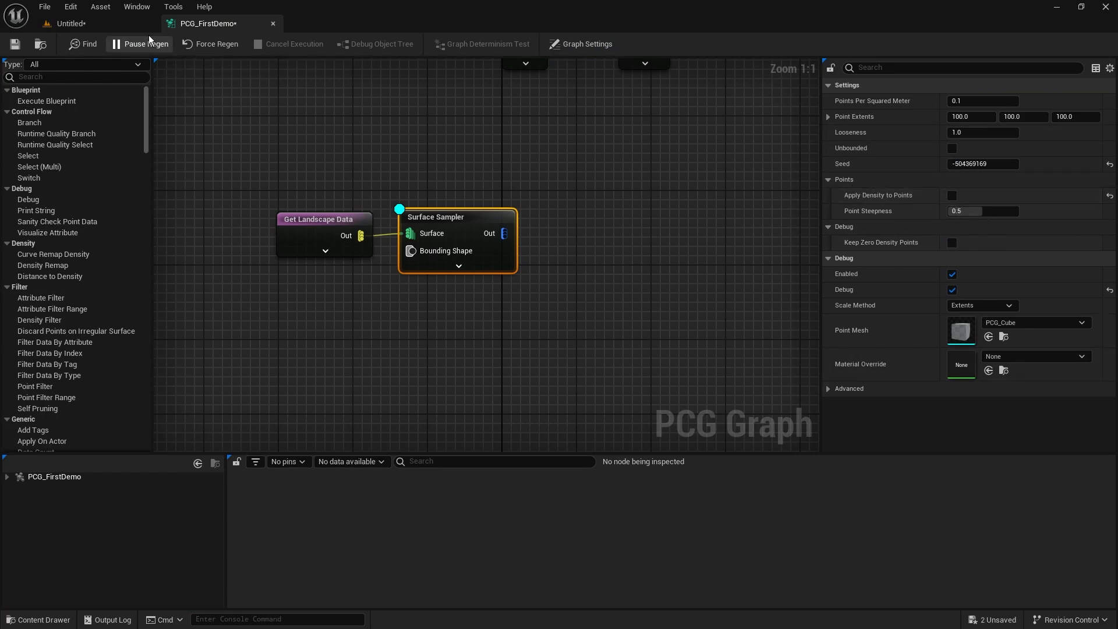
click(130, 23)
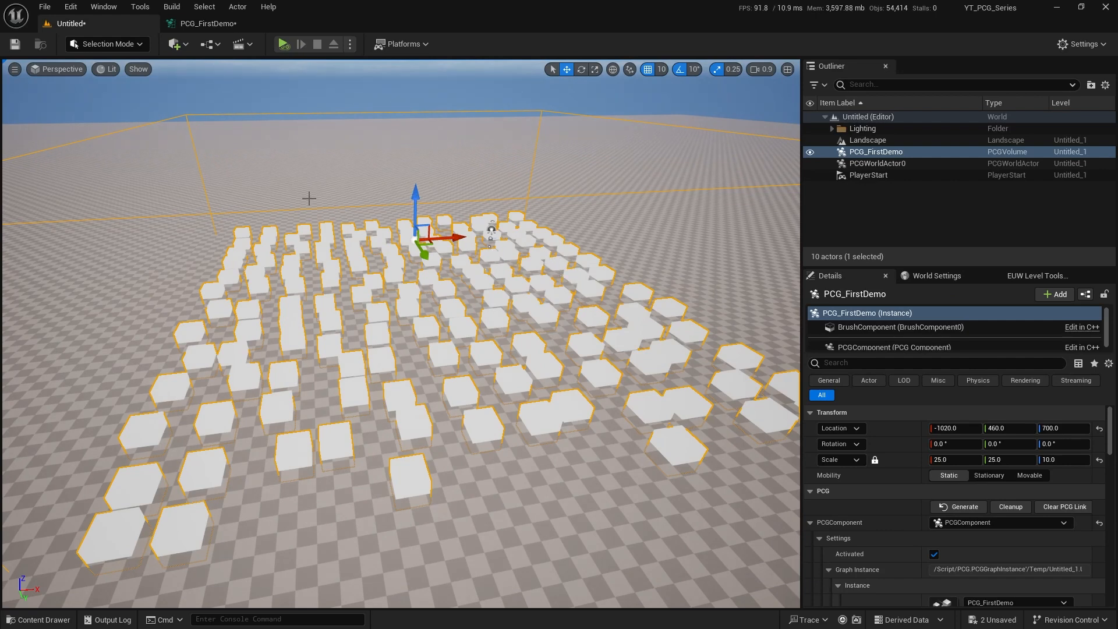
Turn Apply Density to Points back on for the Surface Sampler, and examine the debug cubes' density shading in the level from several angles.
click(209, 24)
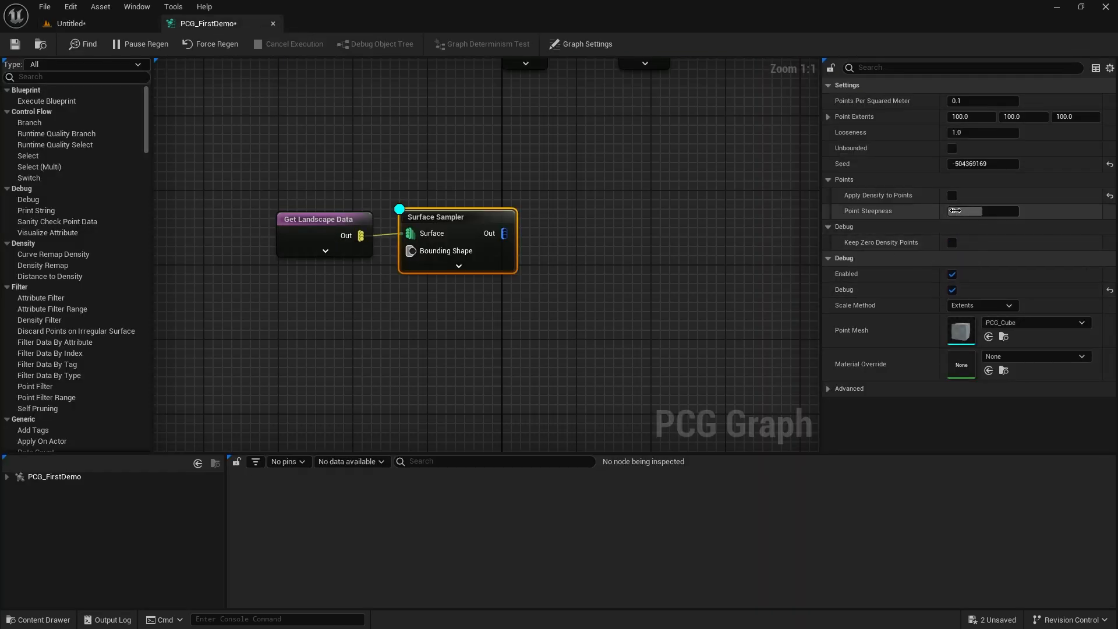
click(150, 25)
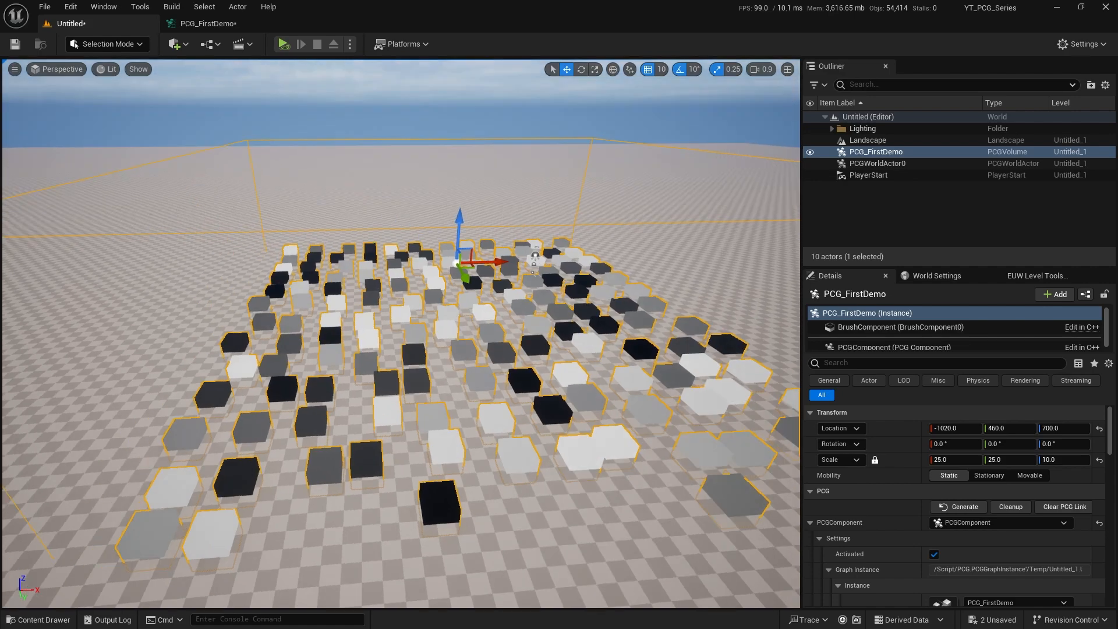
mouse_move(567, 412)
right_down()
mouse_move(568, 399)
mouse_move(569, 408)
right_up()
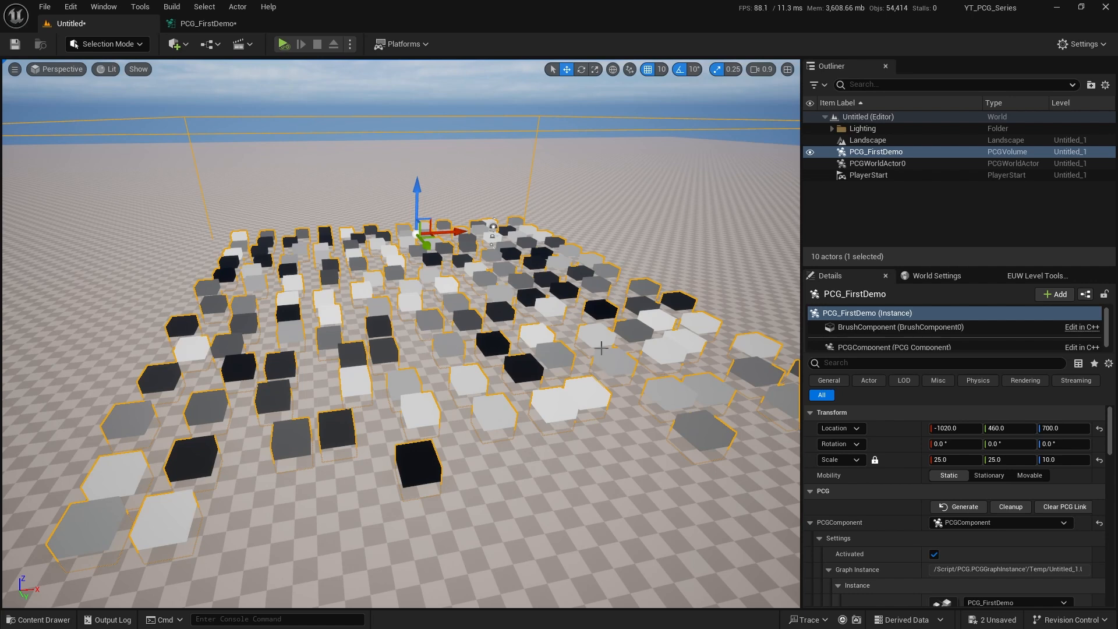
right_drag(552, 354, 530, 377)
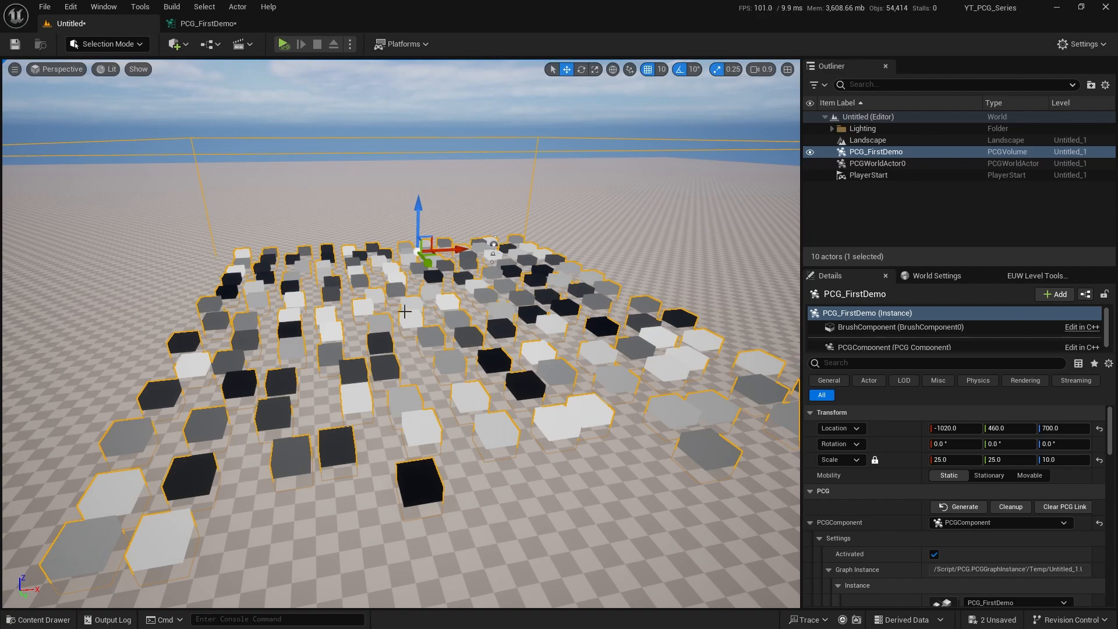
right_drag(291, 160, 514, 178)
key(a)
key(s)
key(w)
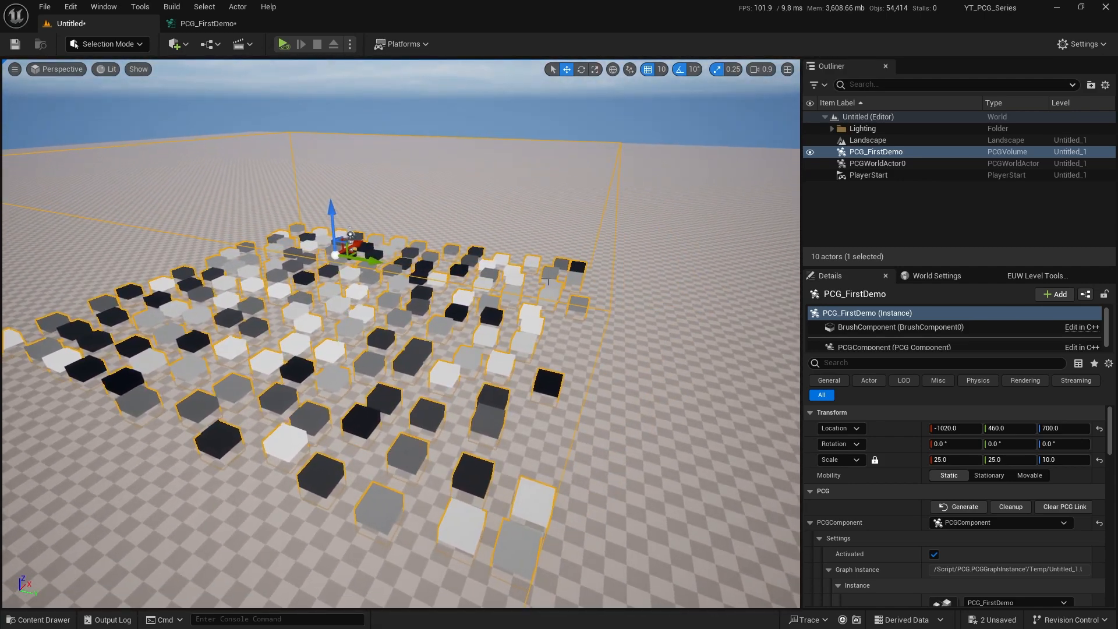